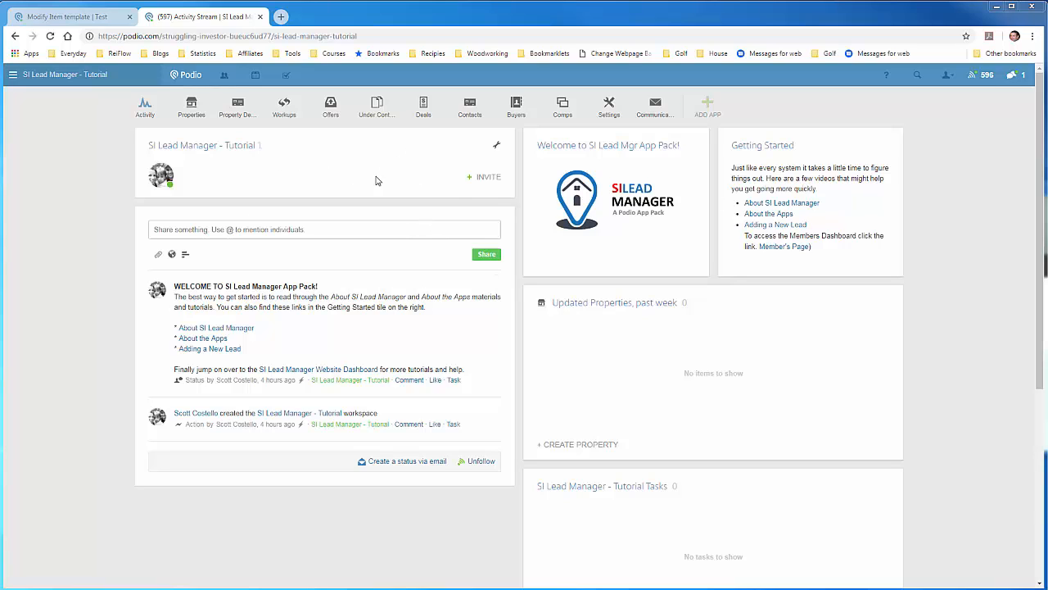
Open the Properties app in SI Lead Manager - Tutorial and start a new Property item.
click(194, 111)
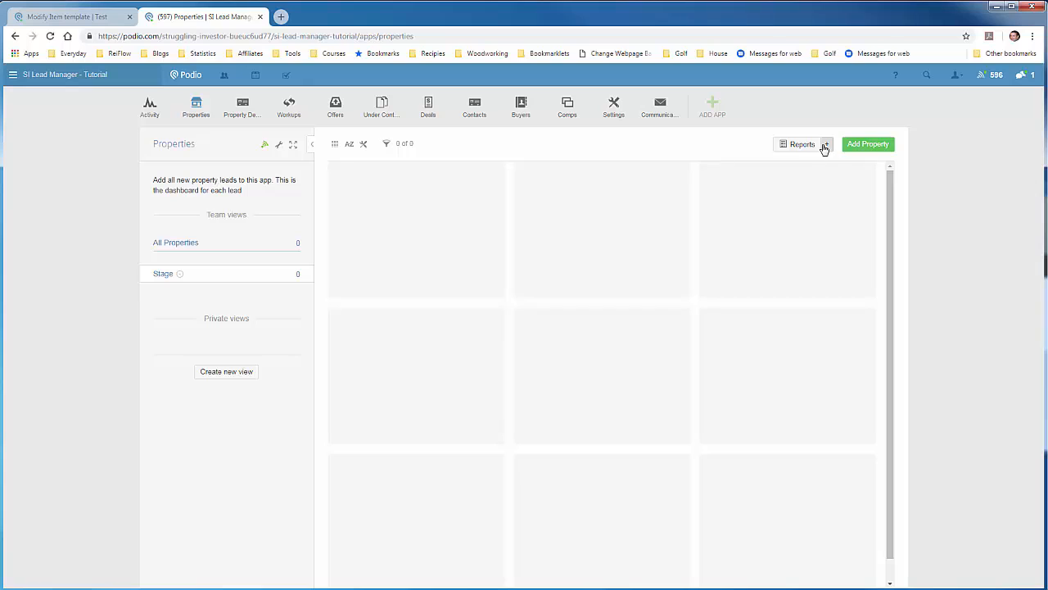
click(852, 146)
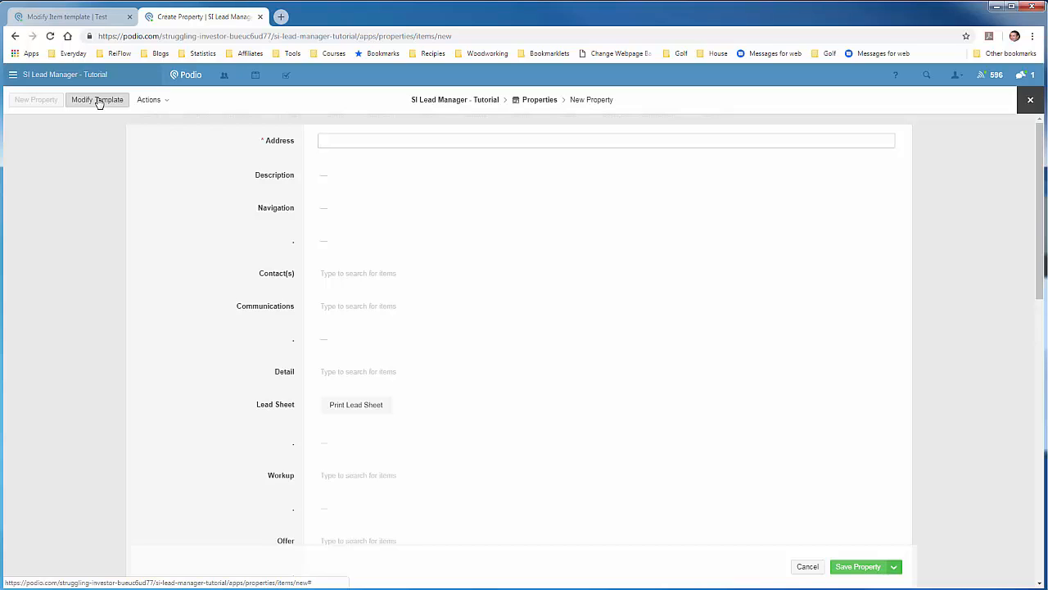
click(99, 103)
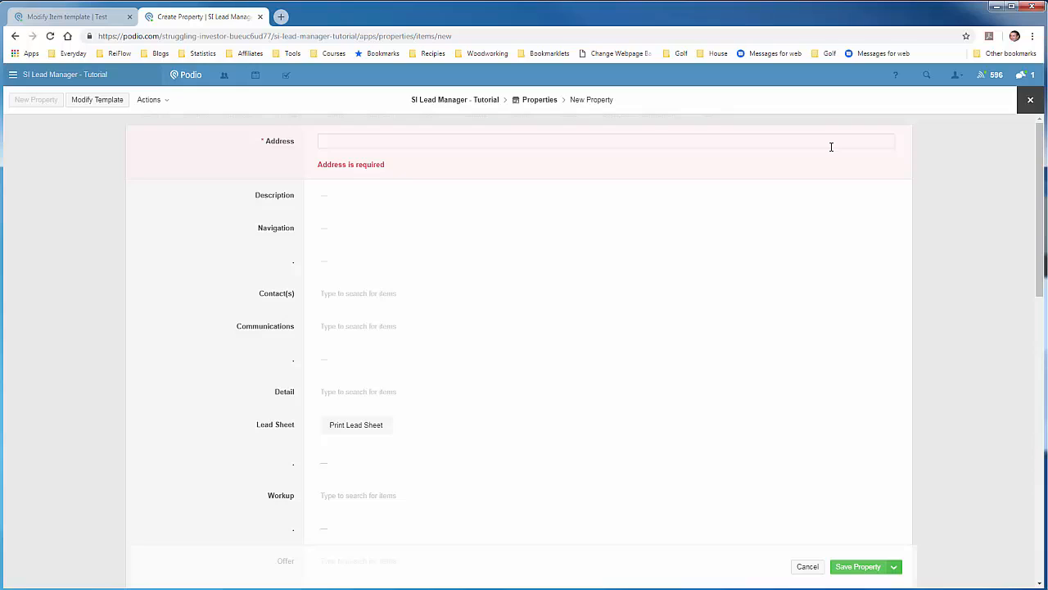
click(482, 145)
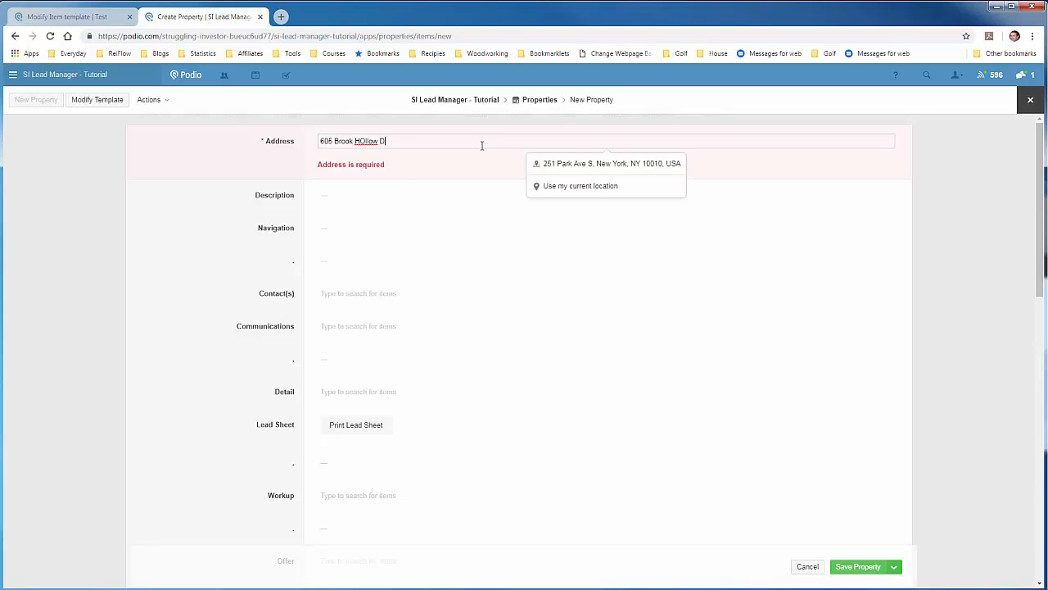
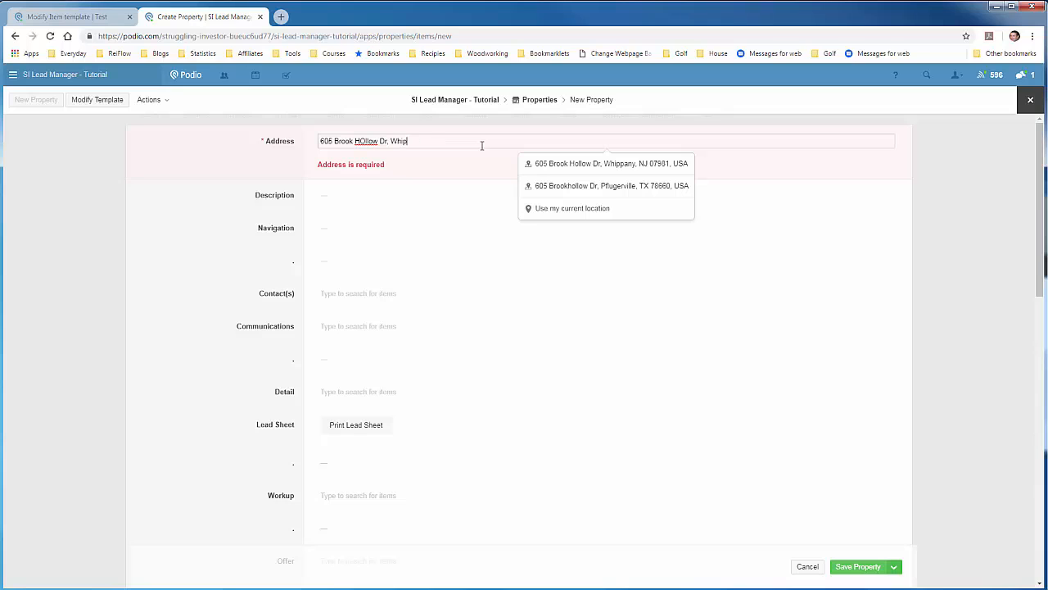
click(588, 163)
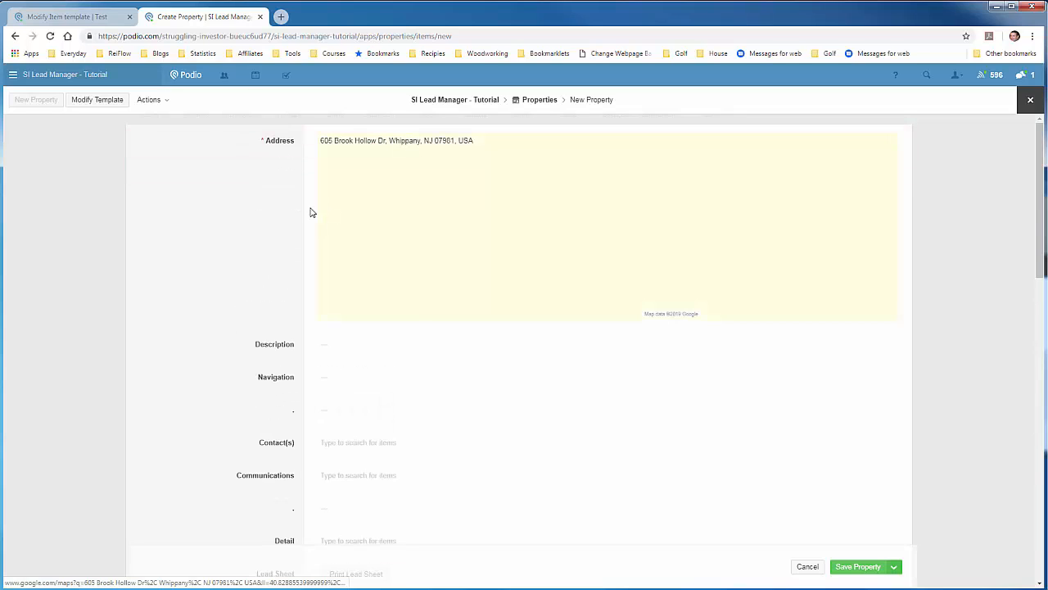
scroll(220, 267, down, 2)
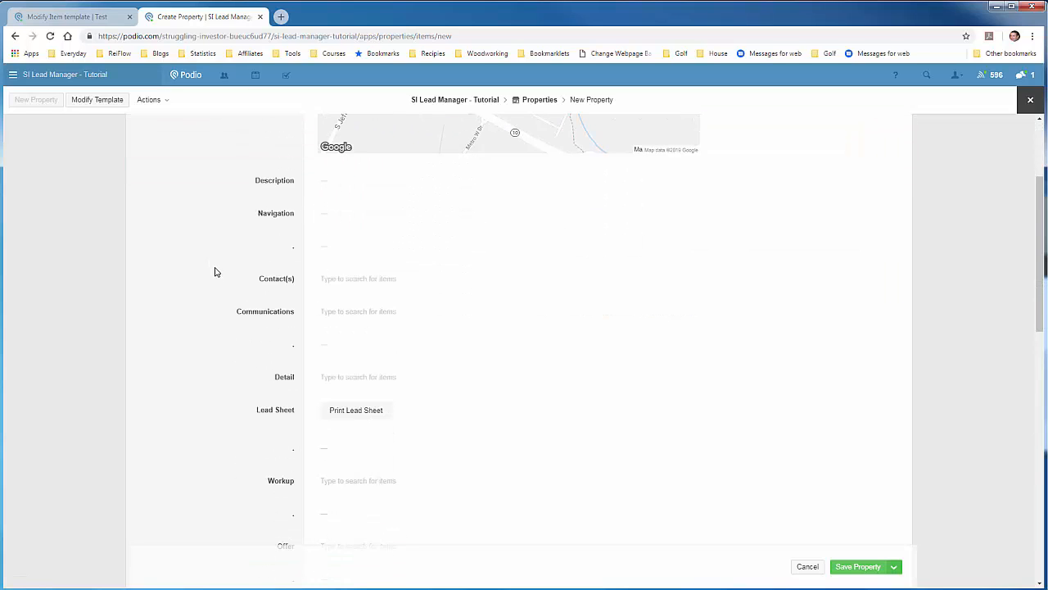
click(397, 280)
Create a new linked contact with the person's first name, last name and e-mail address.
click(350, 297)
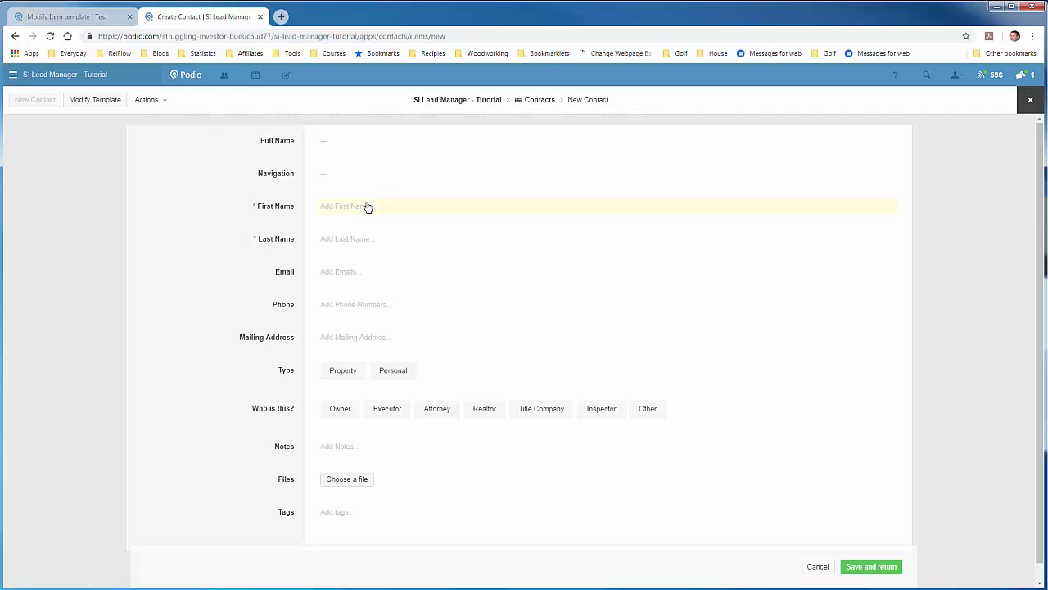
click(368, 205)
key(Tab)
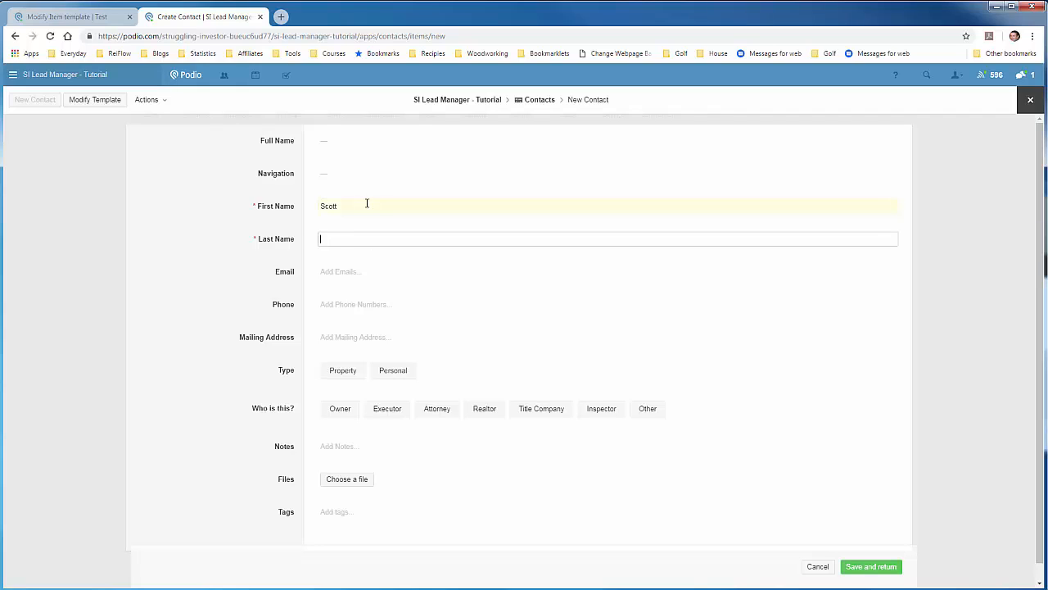
click(225, 245)
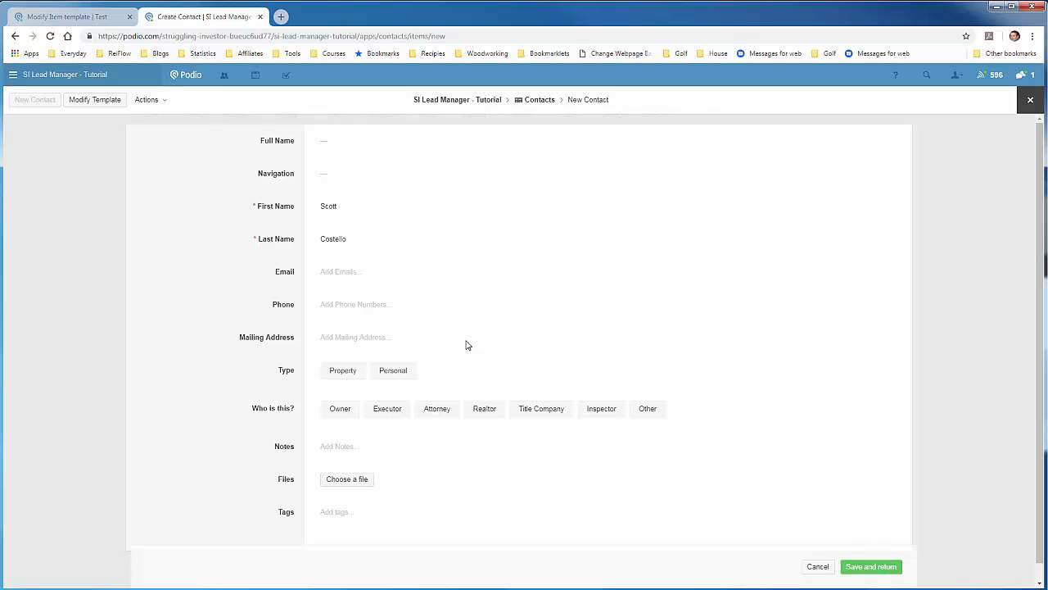
click(419, 275)
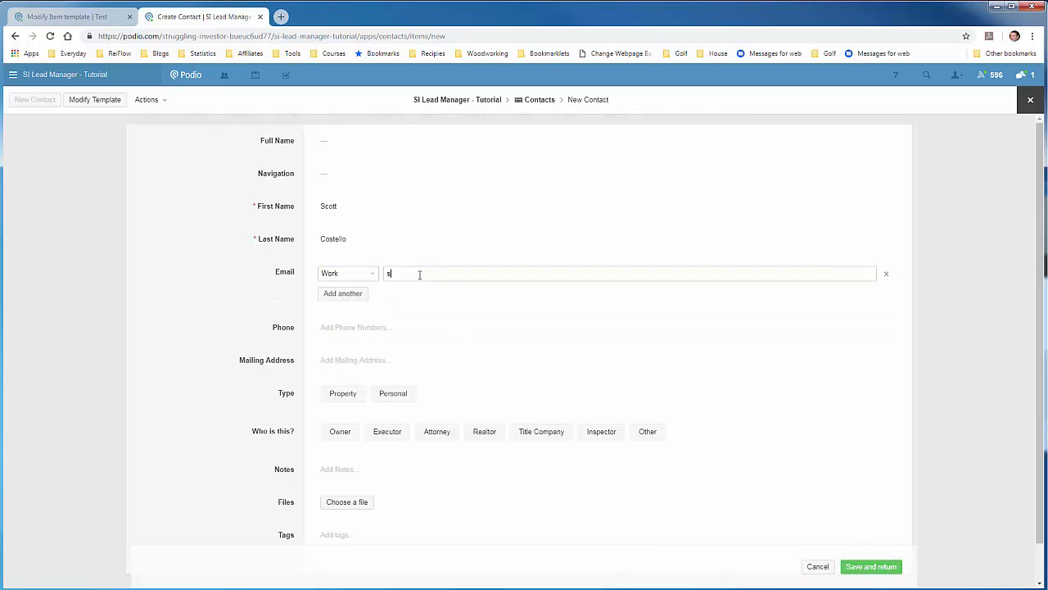
click(274, 285)
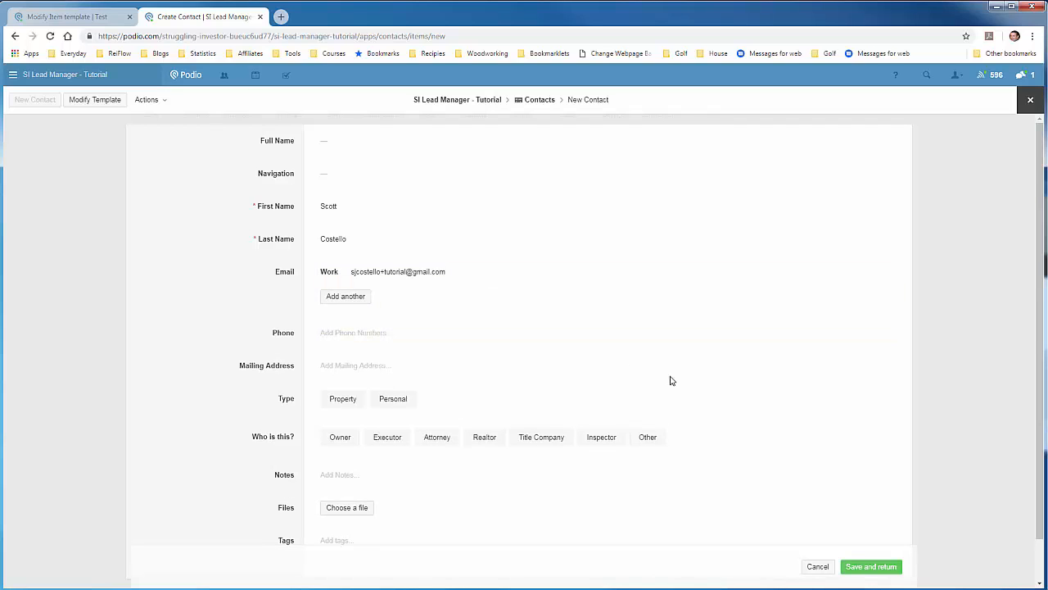
click(859, 570)
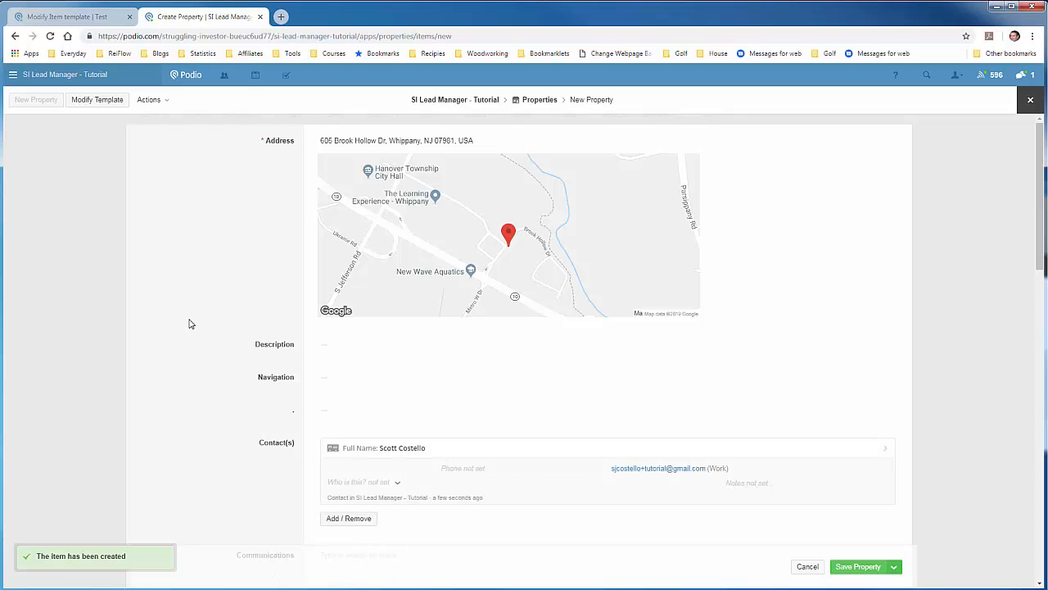
Save the new property item and open the Property template for modification.
scroll(192, 278, down, 1)
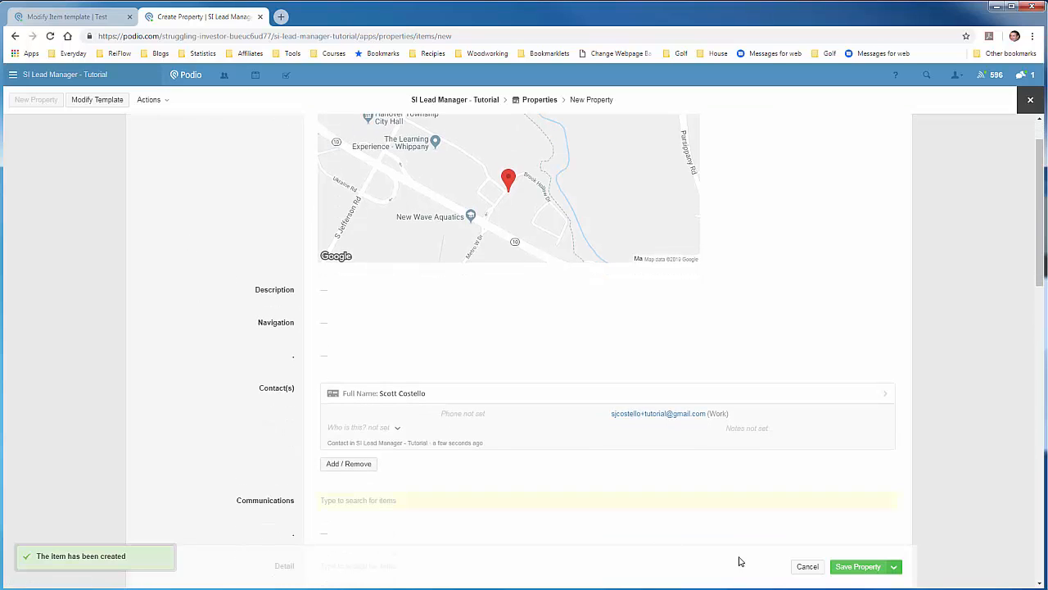
click(868, 569)
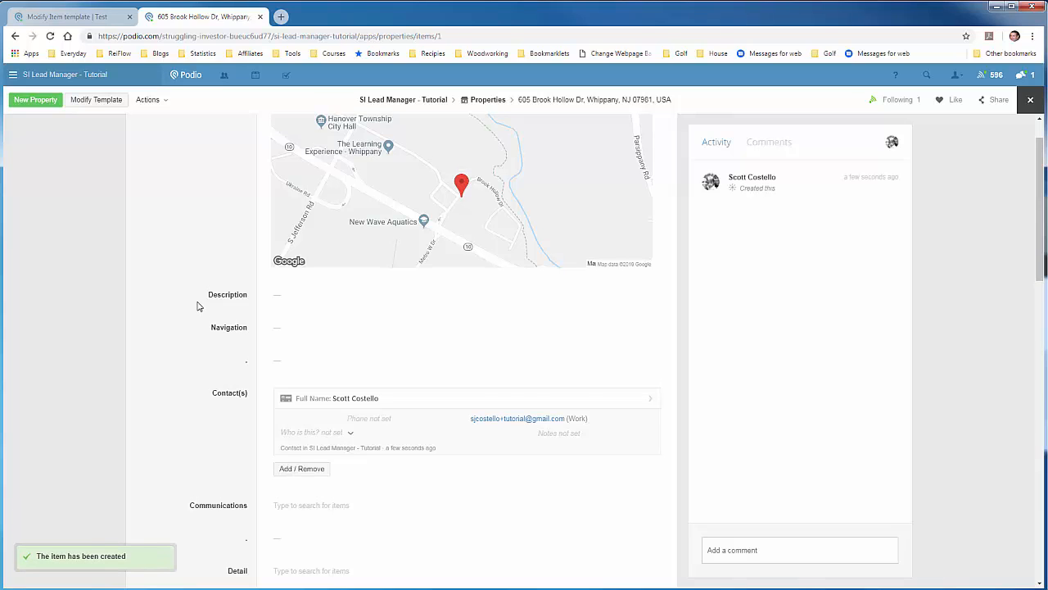
scroll(197, 304, up, 1)
click(121, 105)
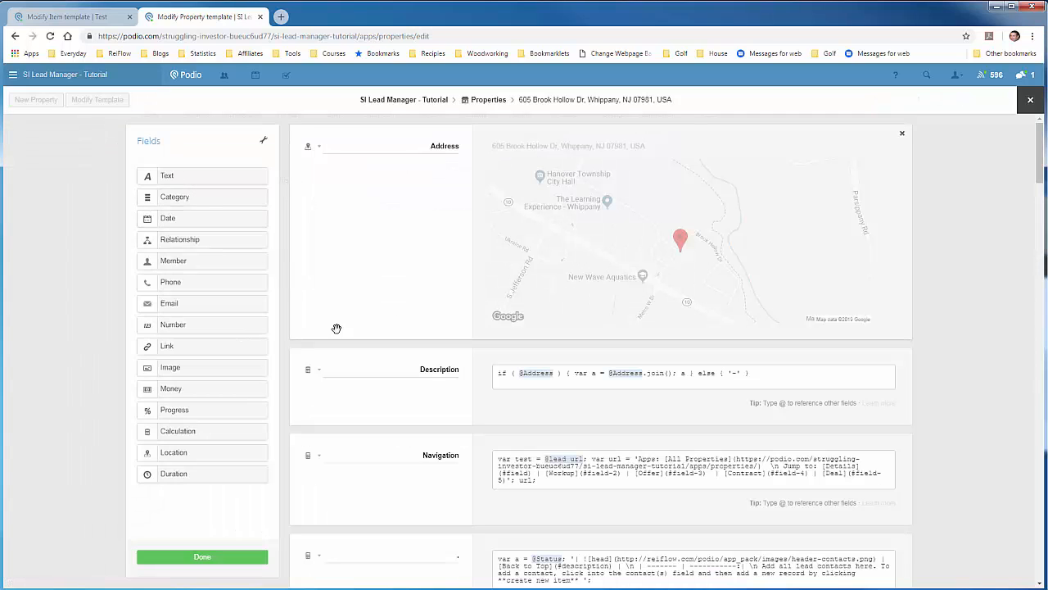
Drag a Calculation field into the Property template just below Communications.
scroll(365, 350, down, 3)
scroll(365, 350, down, 4)
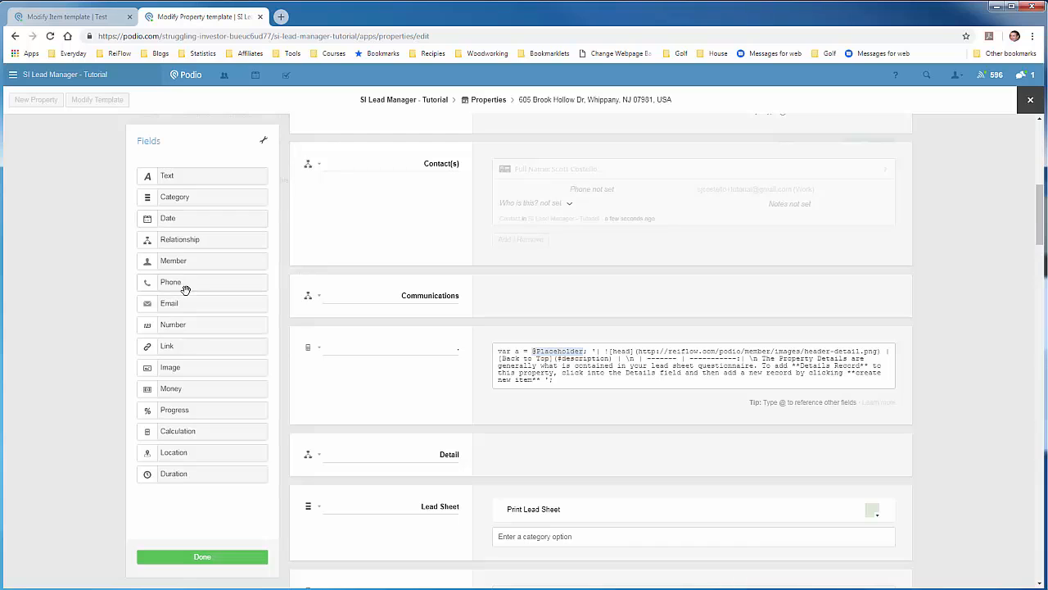
drag(180, 433, 388, 339)
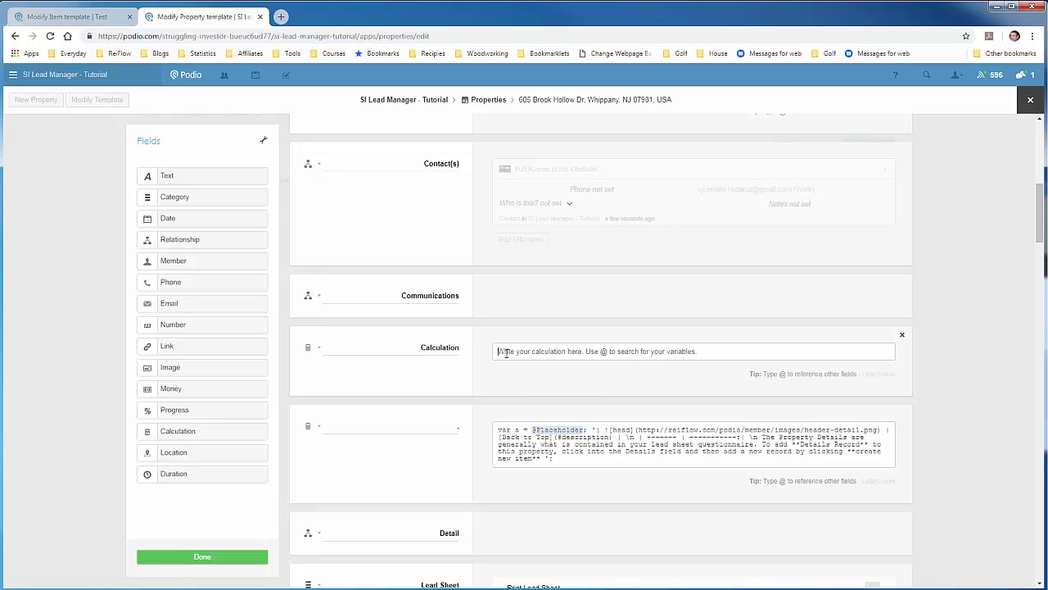
text(var a)
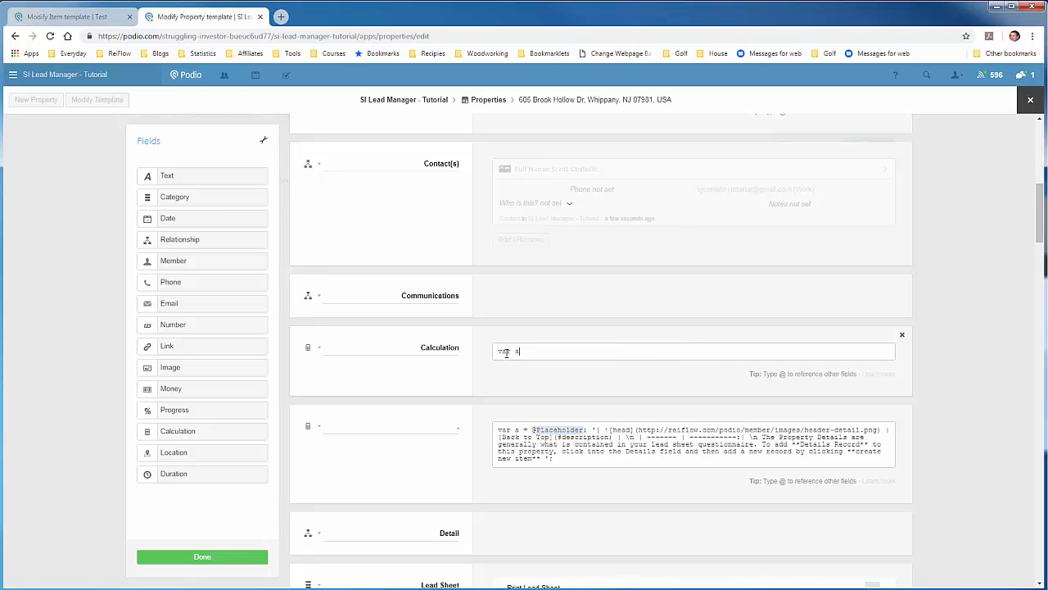
text( = @)
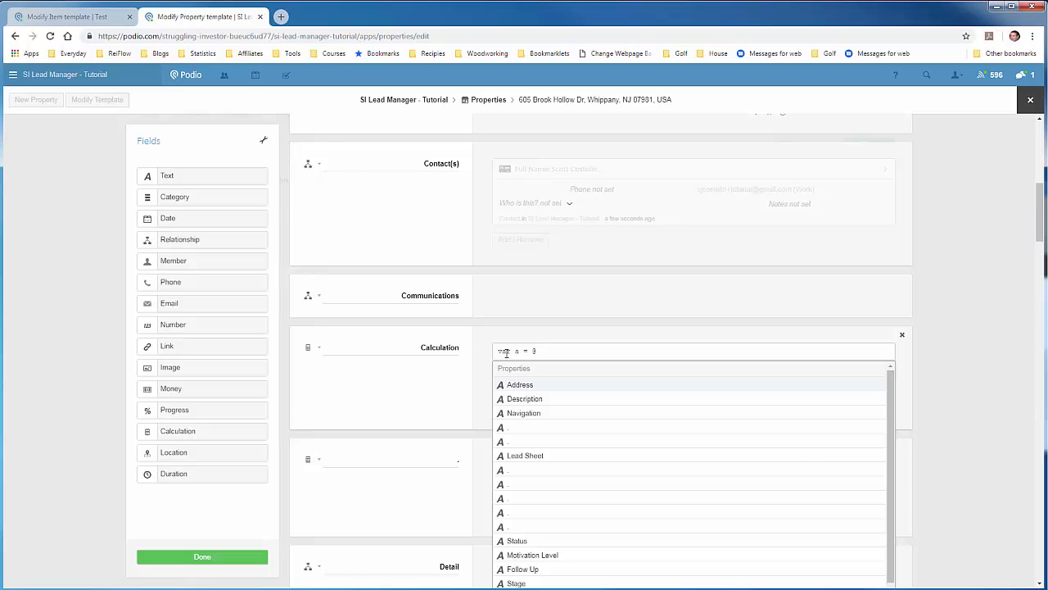
text(sta)
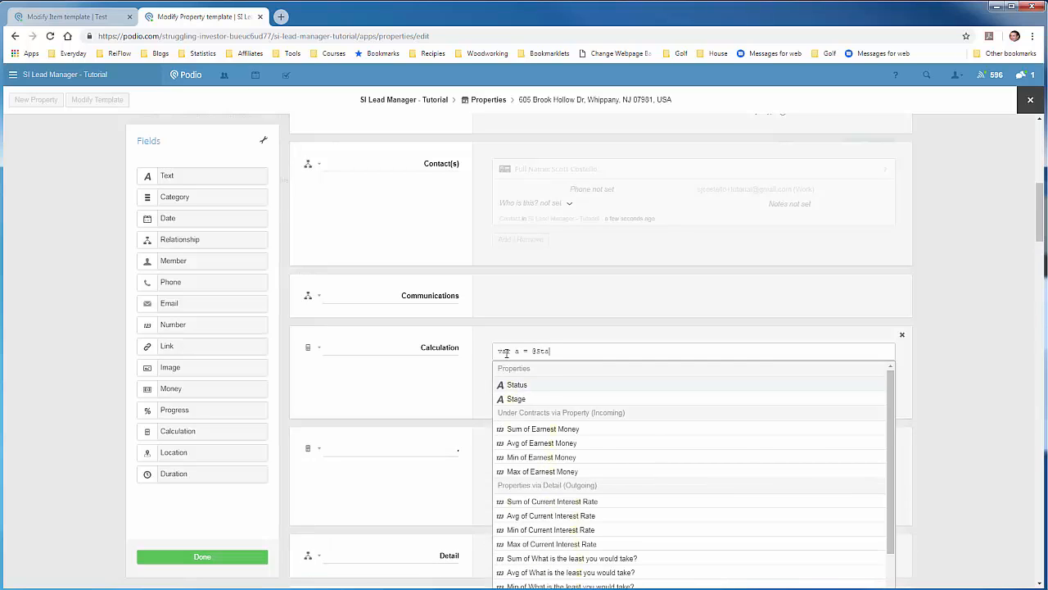
text(t)
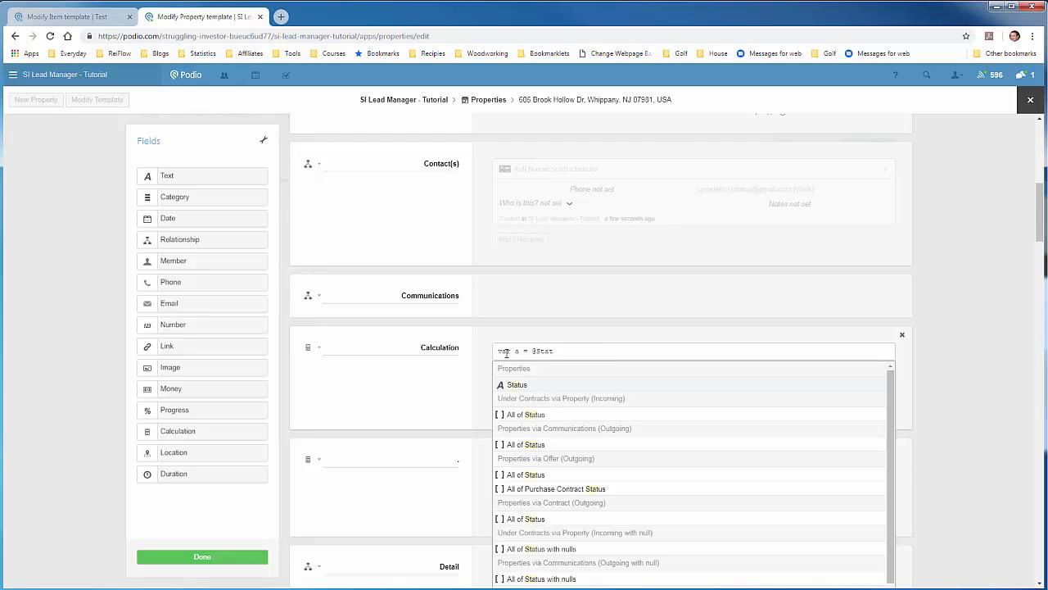
key(Return)
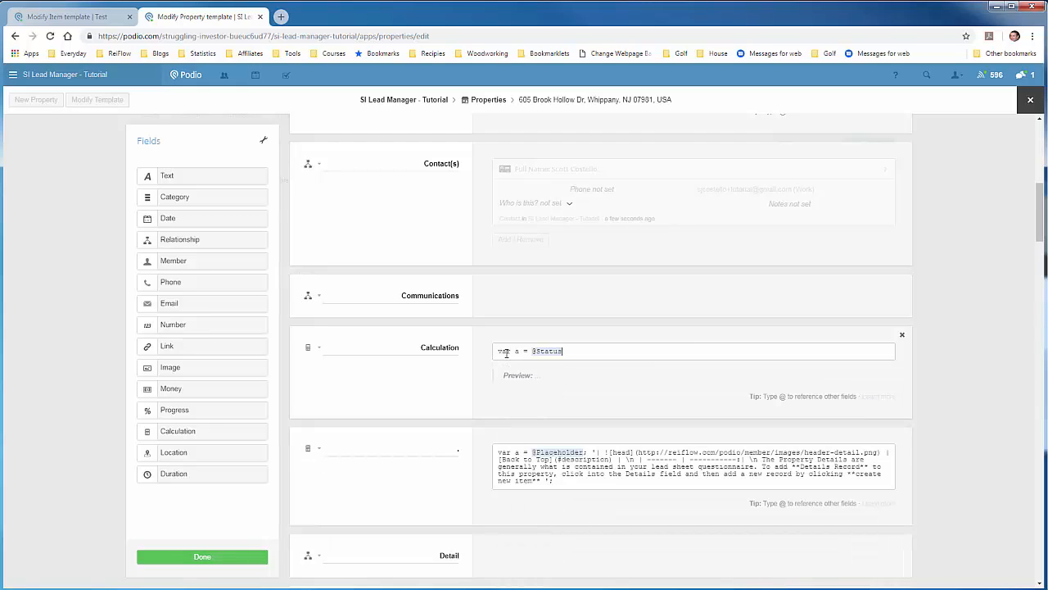
text(;)
key(Return)
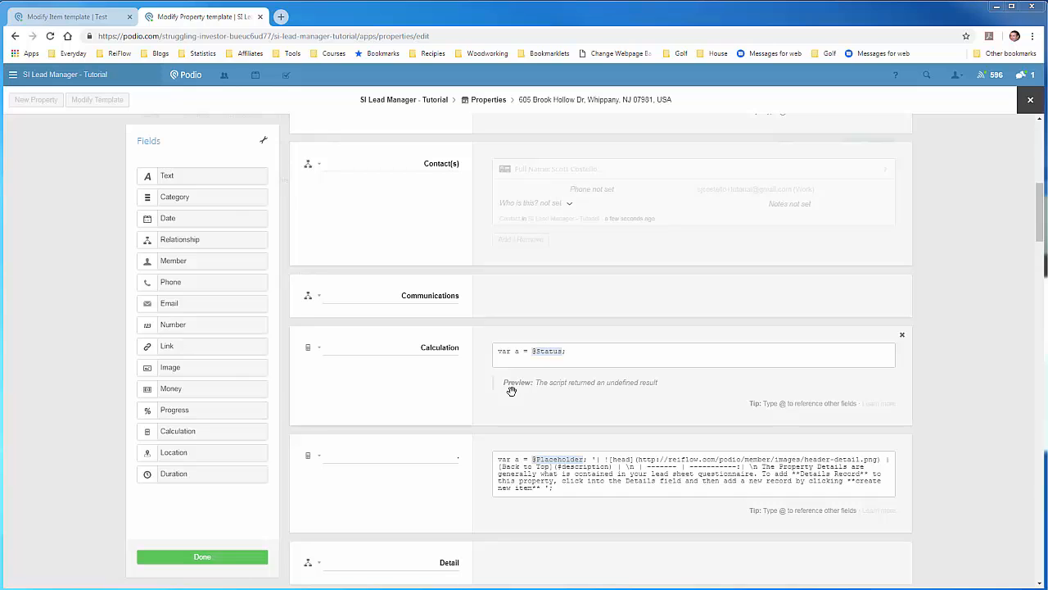
text('| ![head](http://reiflow.com/podio/app_pack/images/header-convertkit.png) | [Back to Top](#description) | \n | ------- | -----------:| \n Assign and keep track of your email sequences here ';)
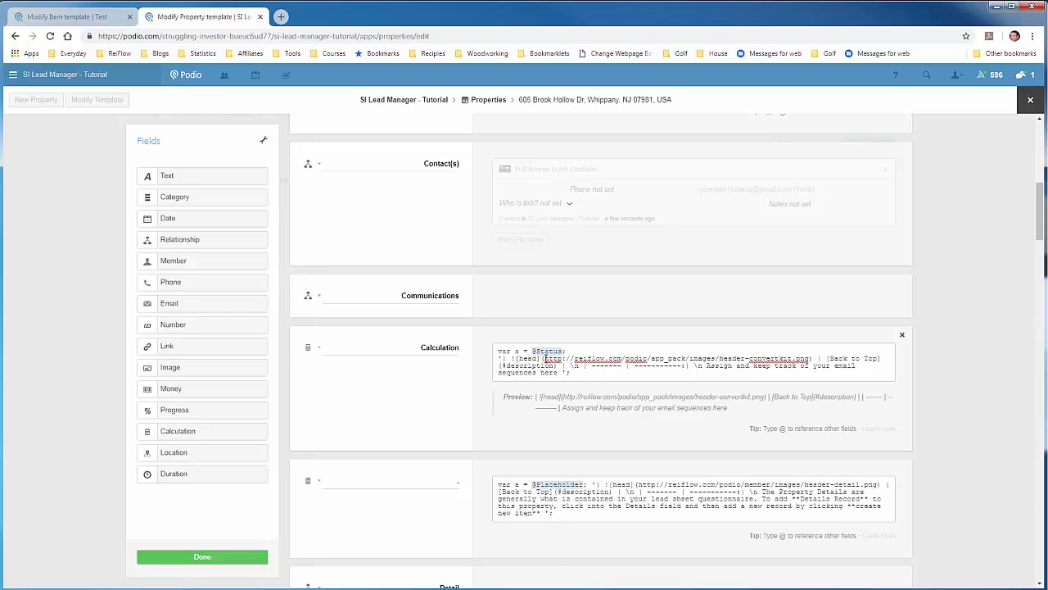
drag(545, 358, 809, 358)
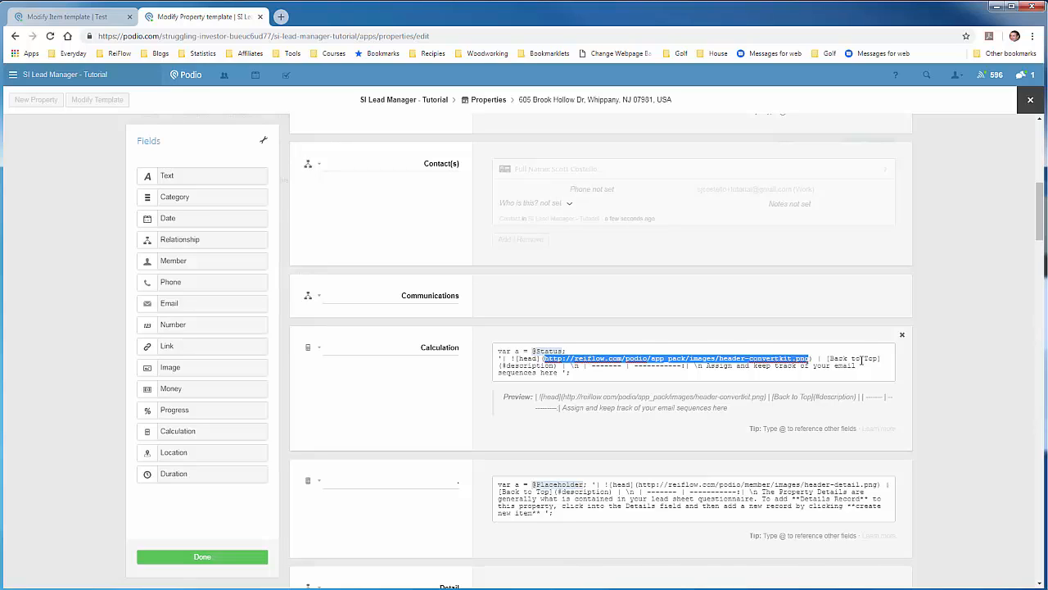
Delete the default 'Calculation' label so the header field has no name.
click(483, 380)
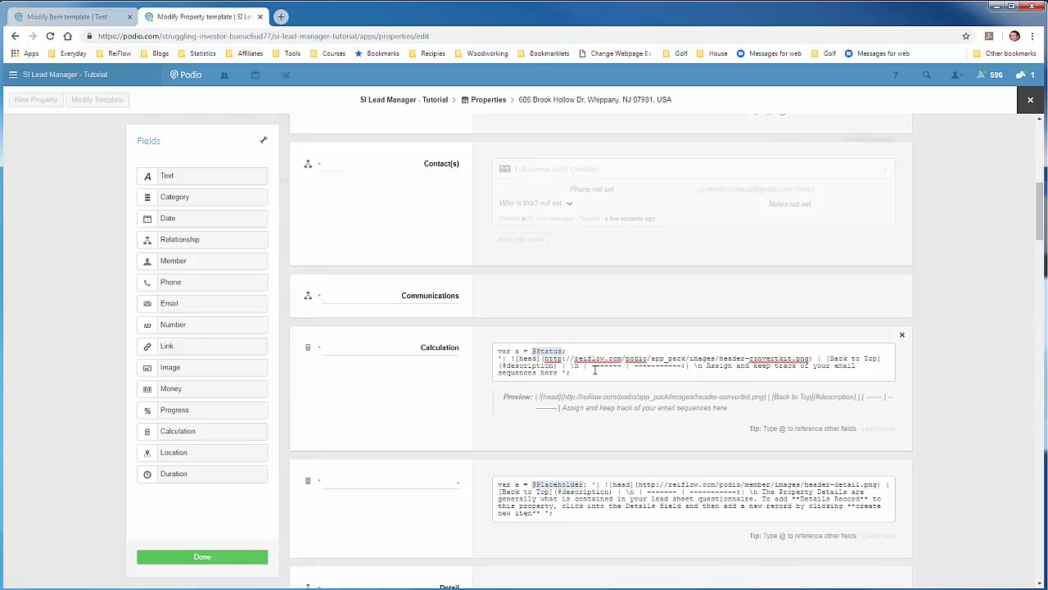
double_click(449, 350)
key(BackSpace)
scroll(450, 376, down, 1)
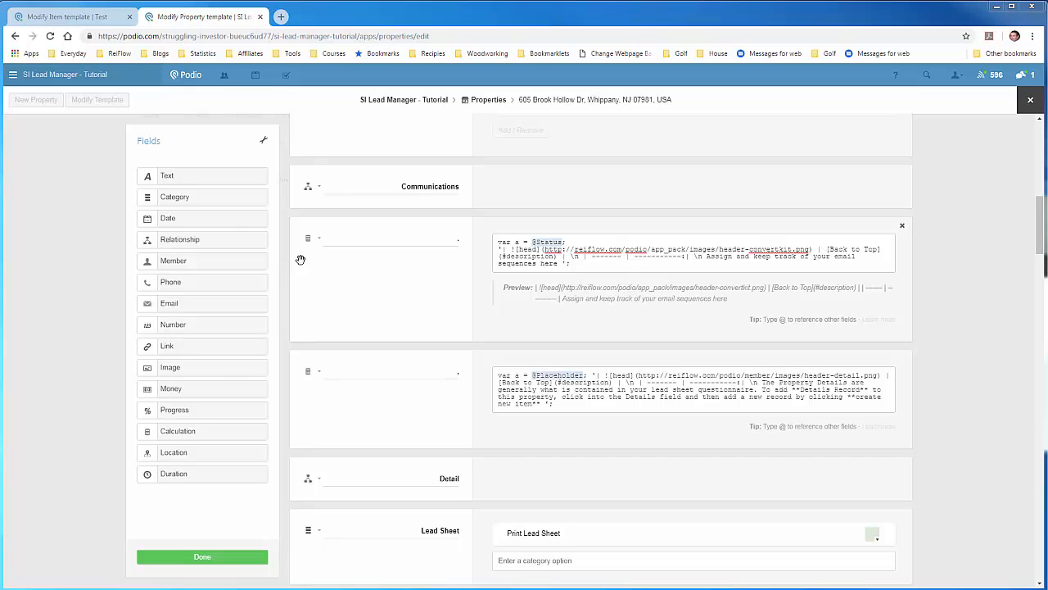
Add a Category field below the header and label it Email Sequence.
drag(174, 198, 362, 358)
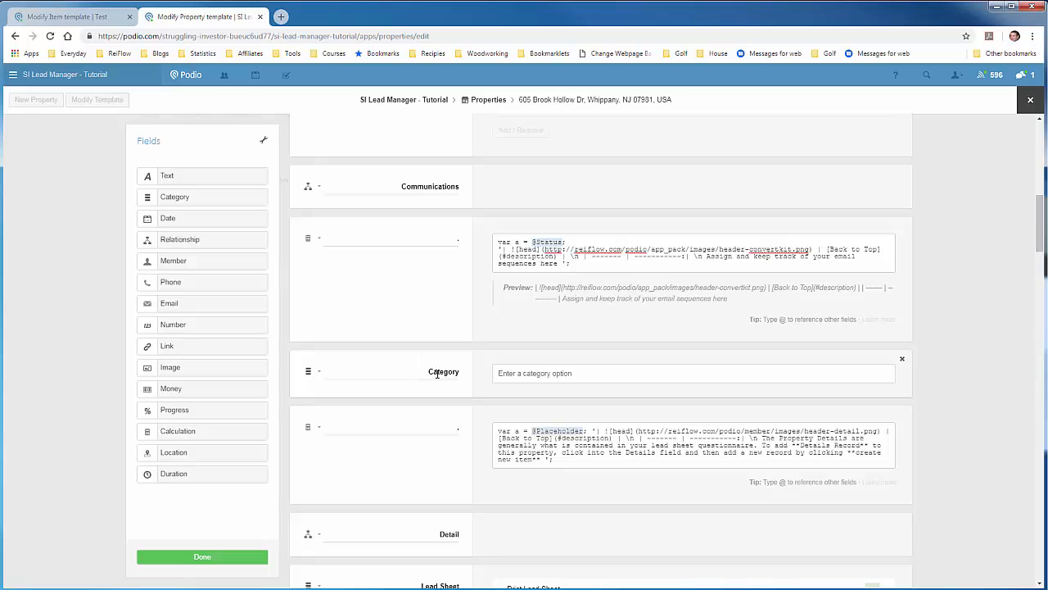
double_click(436, 373)
text(Email Sequn)
key(BackSpace)
text(ence)
Rename it Choose Email Sequence and add the option Podio - New Lead.
click(405, 371)
text(Choose P)
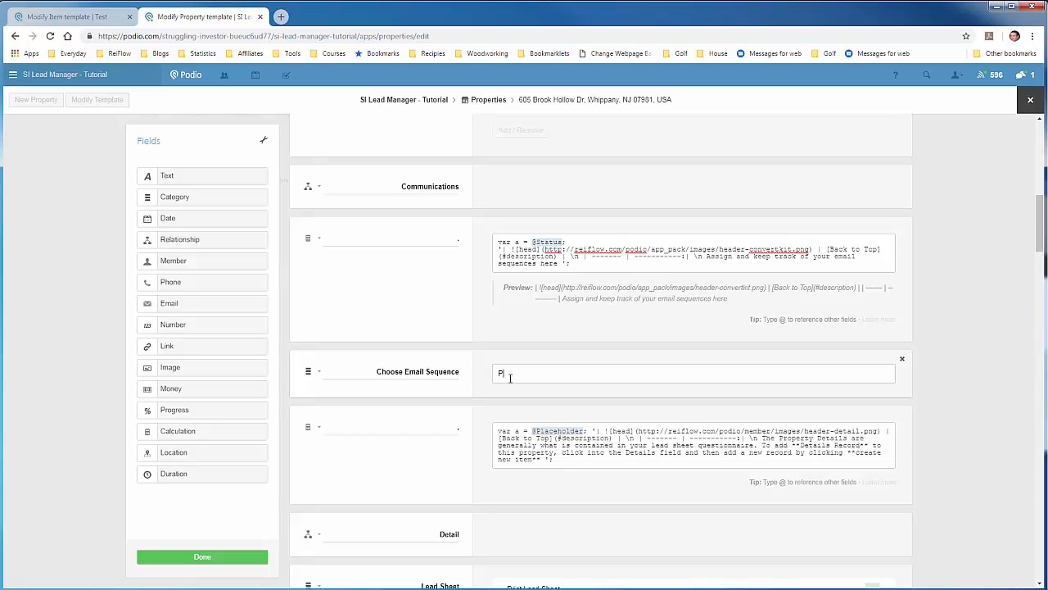
text(odio - New Lead)
key(Return)
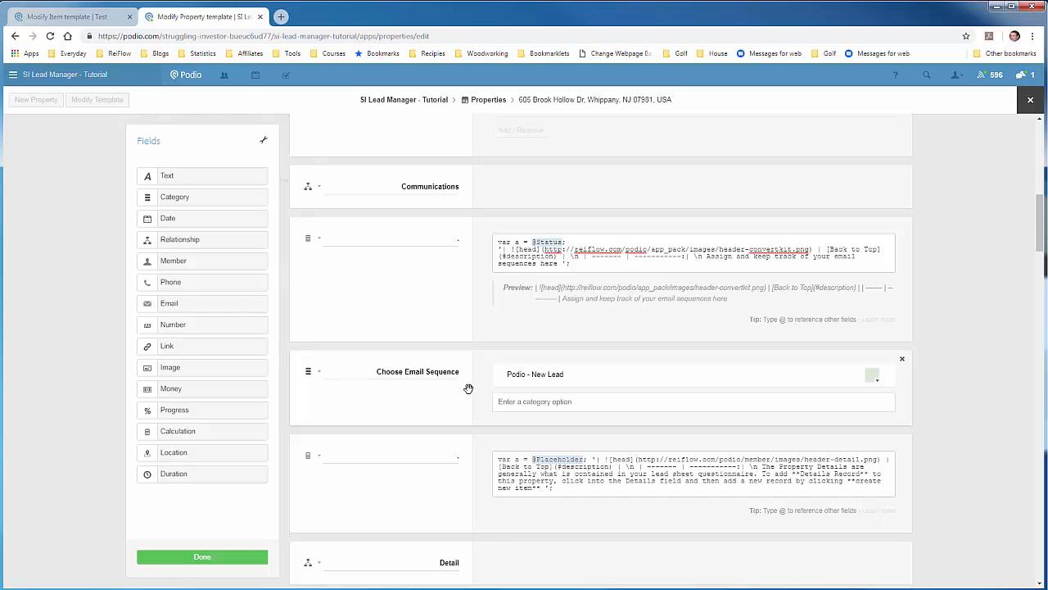
click(320, 374)
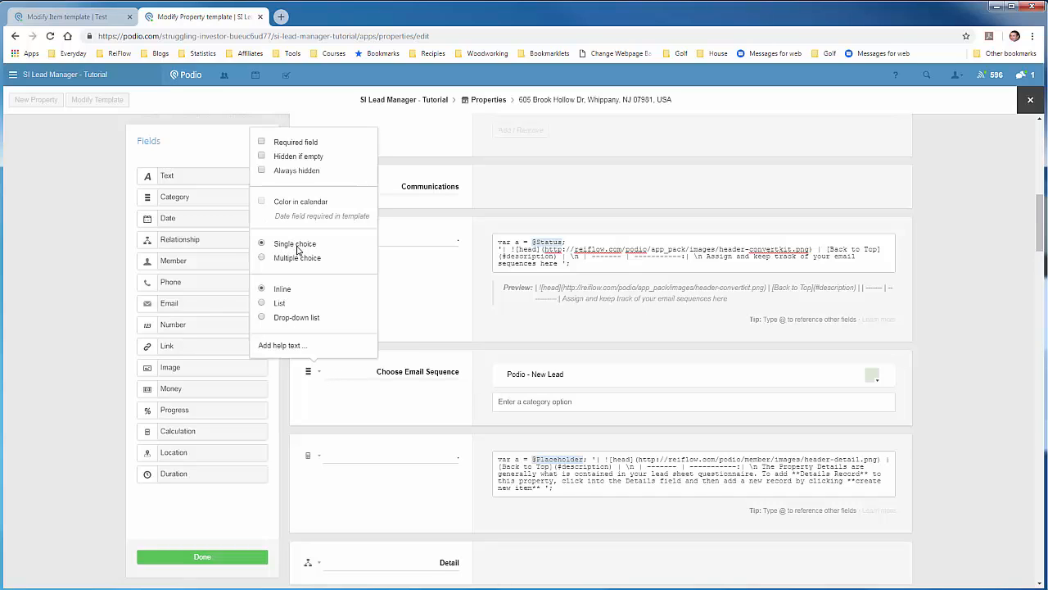
click(463, 363)
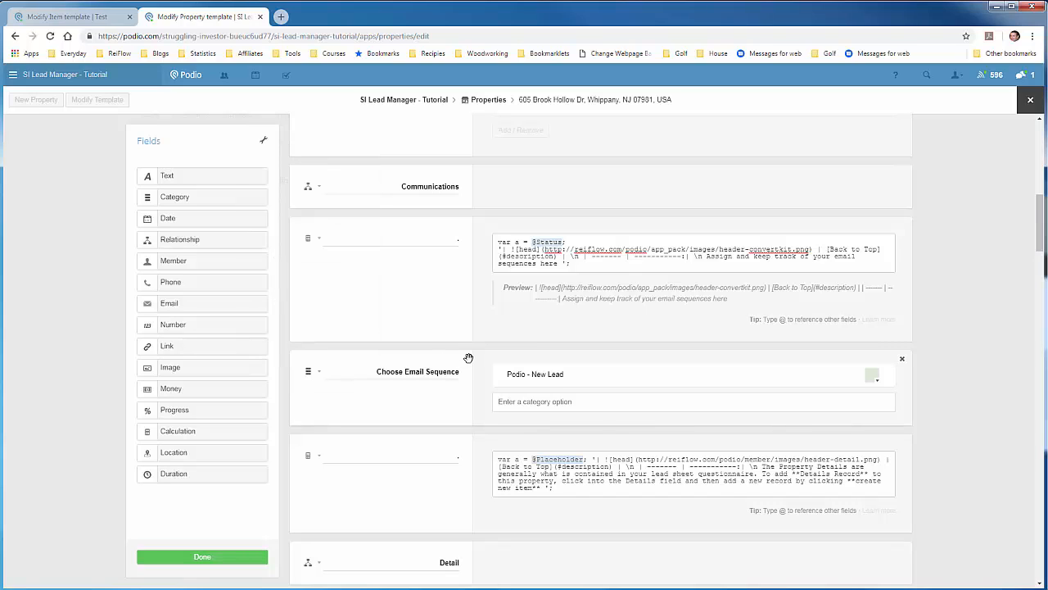
scroll(468, 360, down, 1)
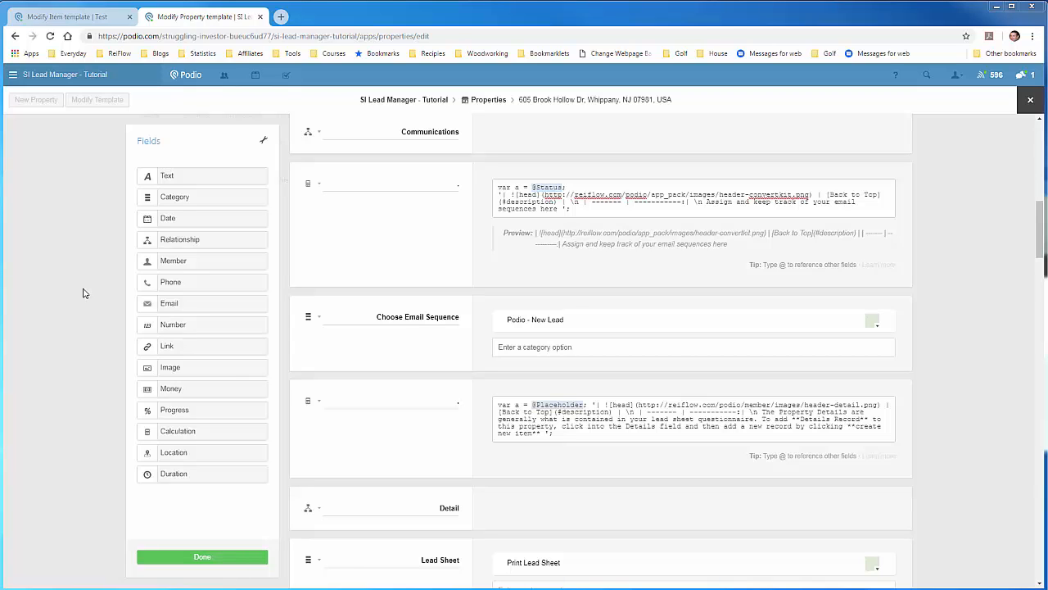
Add a single-line text field named ConvertKit Id under Choose Email Sequence and save the template.
drag(173, 176, 368, 388)
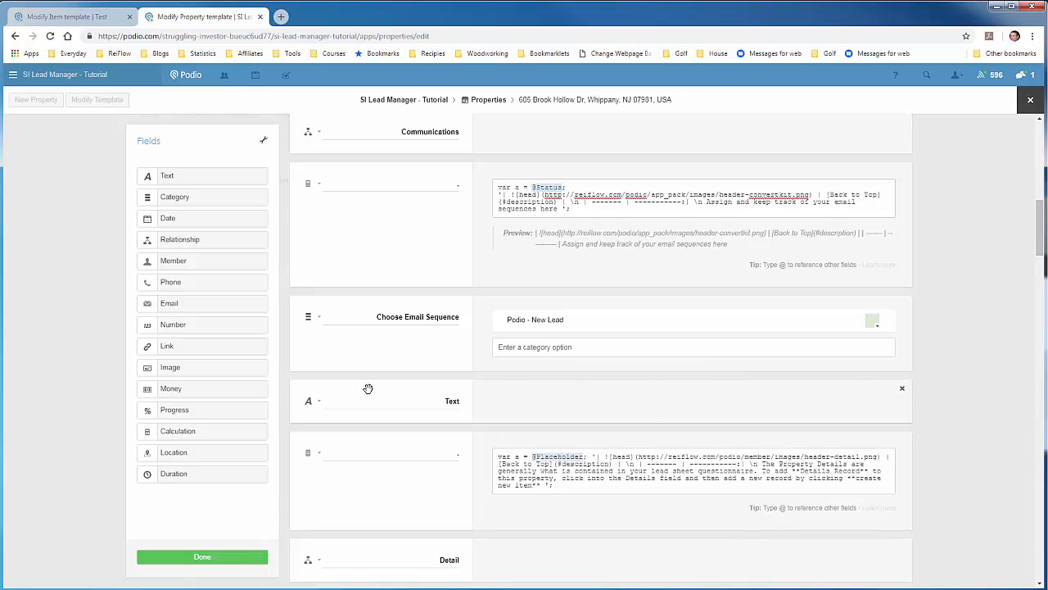
click(416, 403)
text(ConvertKit Id)
click(318, 400)
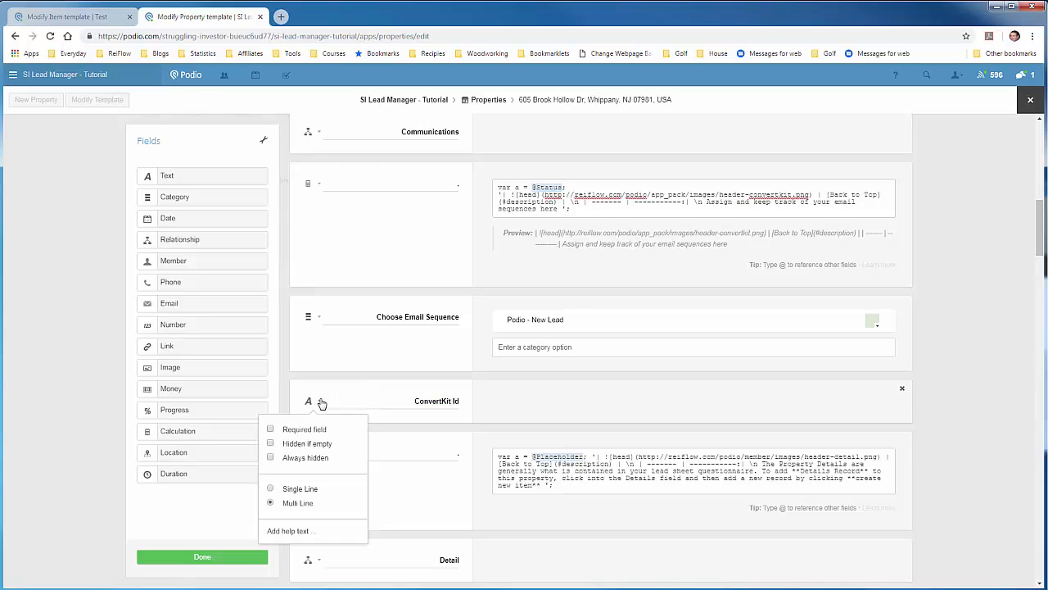
click(270, 488)
click(401, 420)
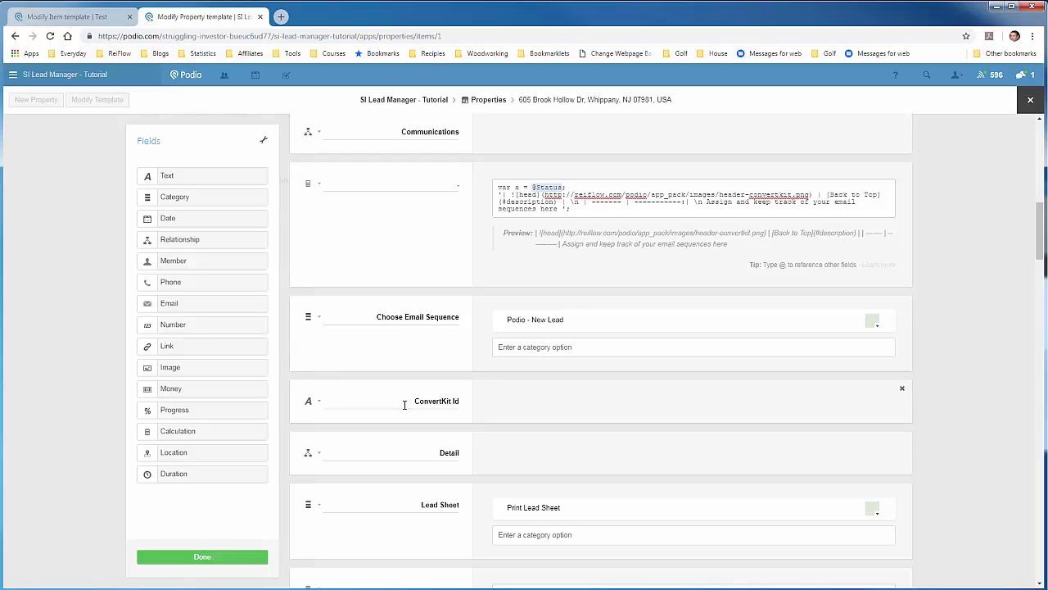
click(211, 557)
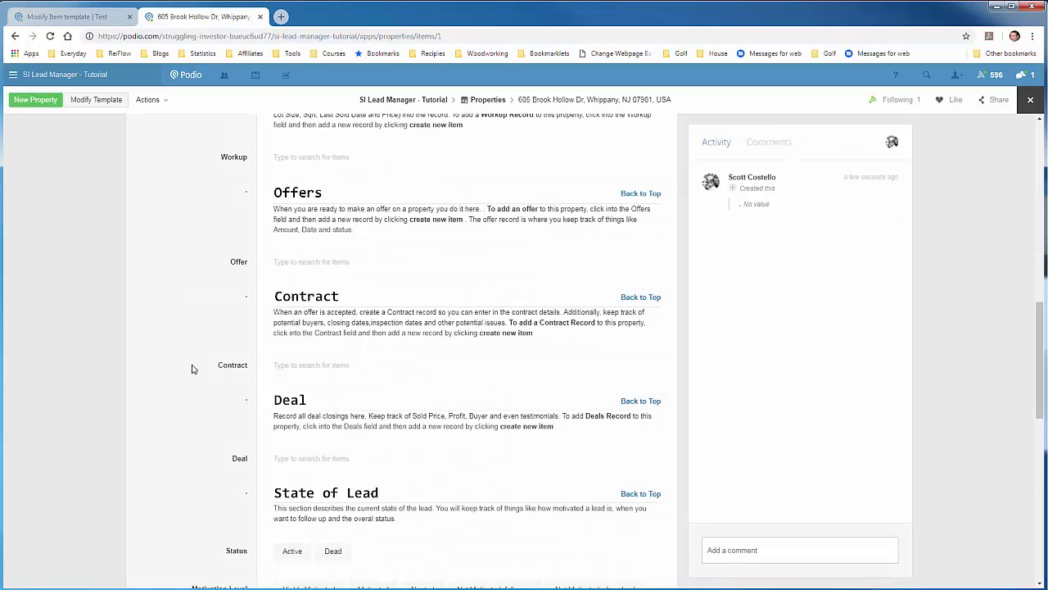
Scroll through the property item to check the Choose Email Sequence and ConvertKit Id fields.
scroll(190, 369, up, 3)
scroll(182, 369, up, 3)
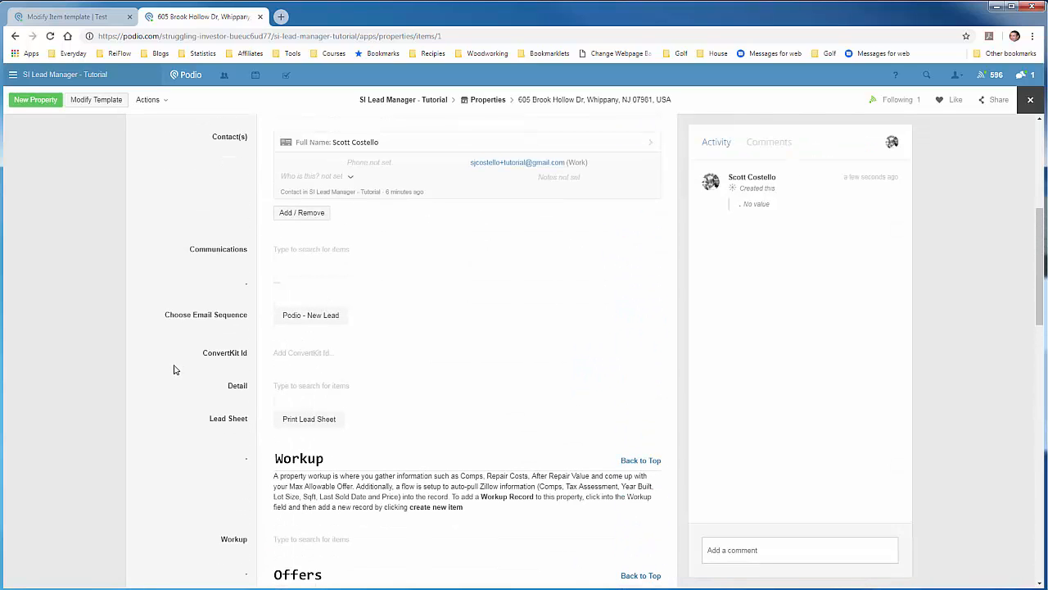
scroll(175, 370, up, 2)
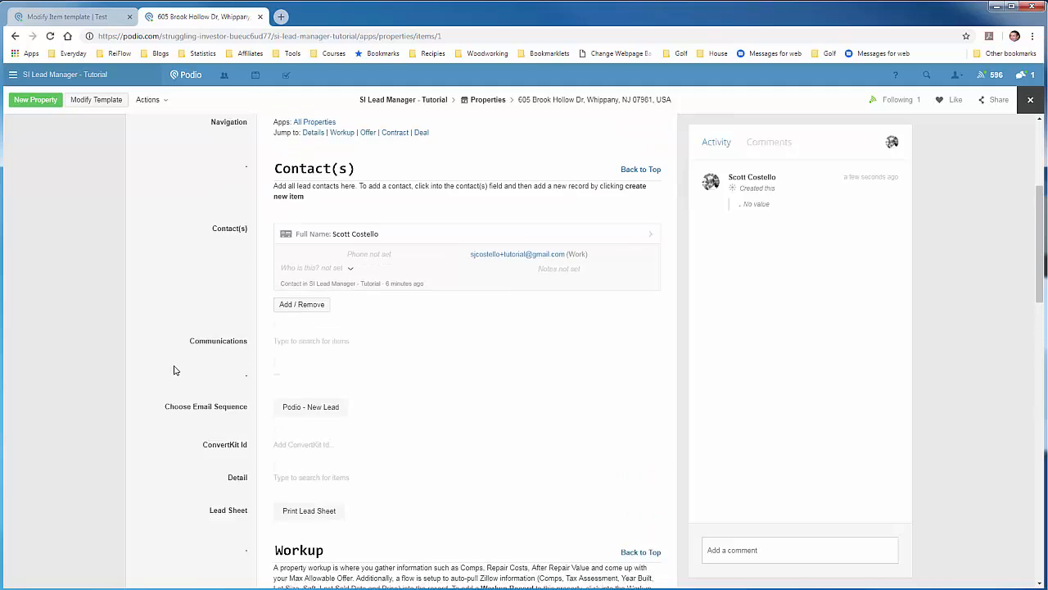
scroll(175, 368, down, 2)
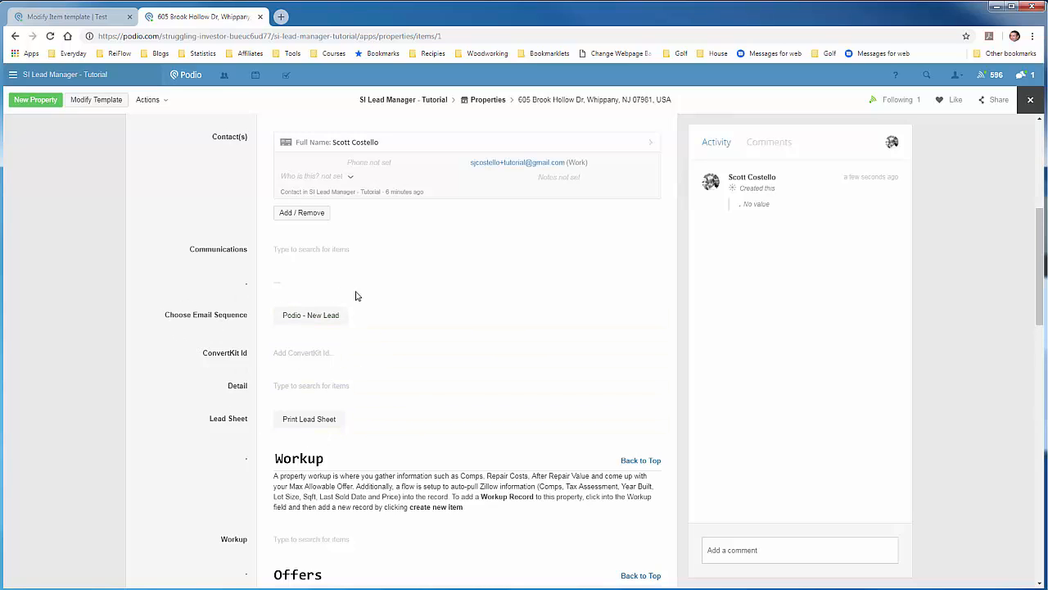
Reopen the template and add a Calculation field named Subscriber Link below ConvertKit Id.
click(114, 105)
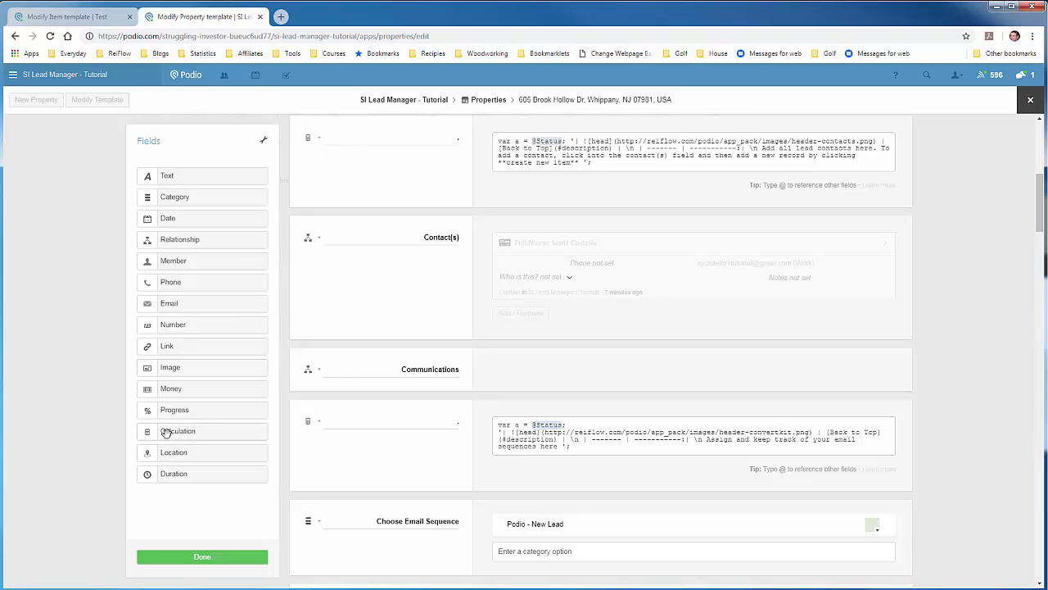
scroll(339, 423, down, 3)
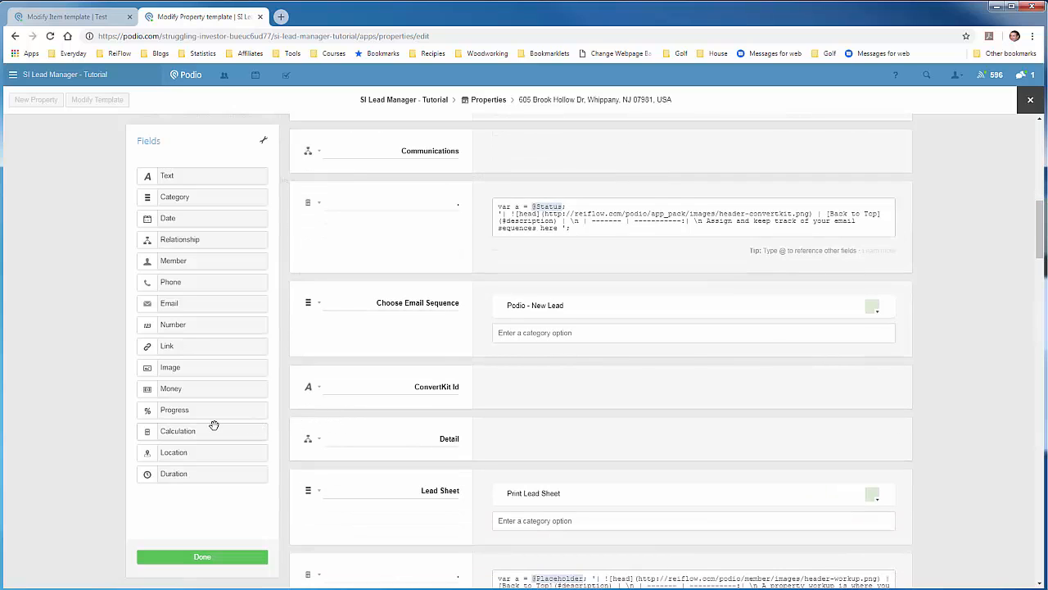
drag(179, 433, 363, 429)
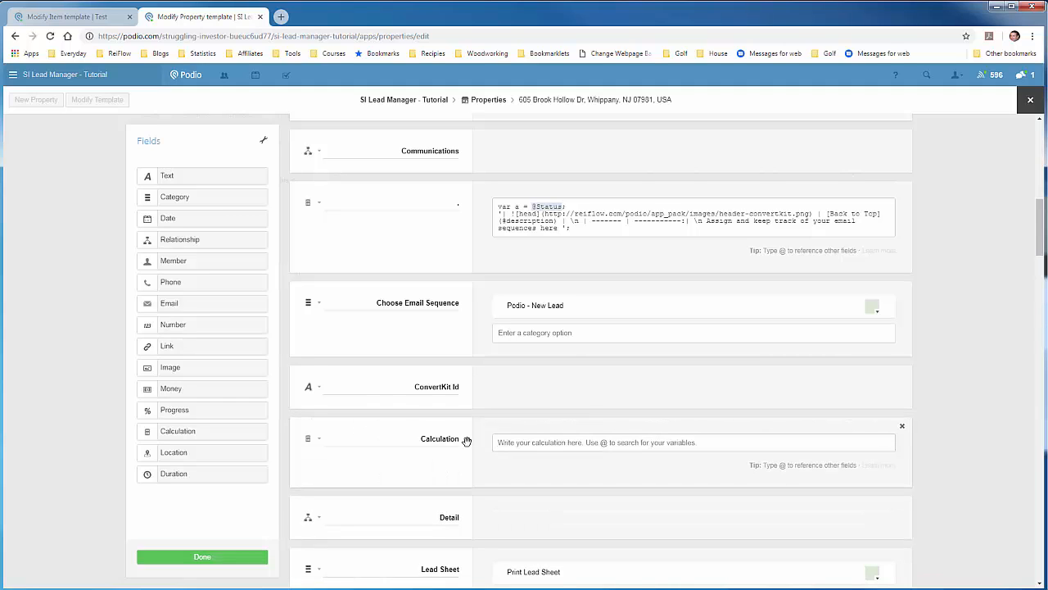
double_click(460, 439)
text(Subscriber Link)
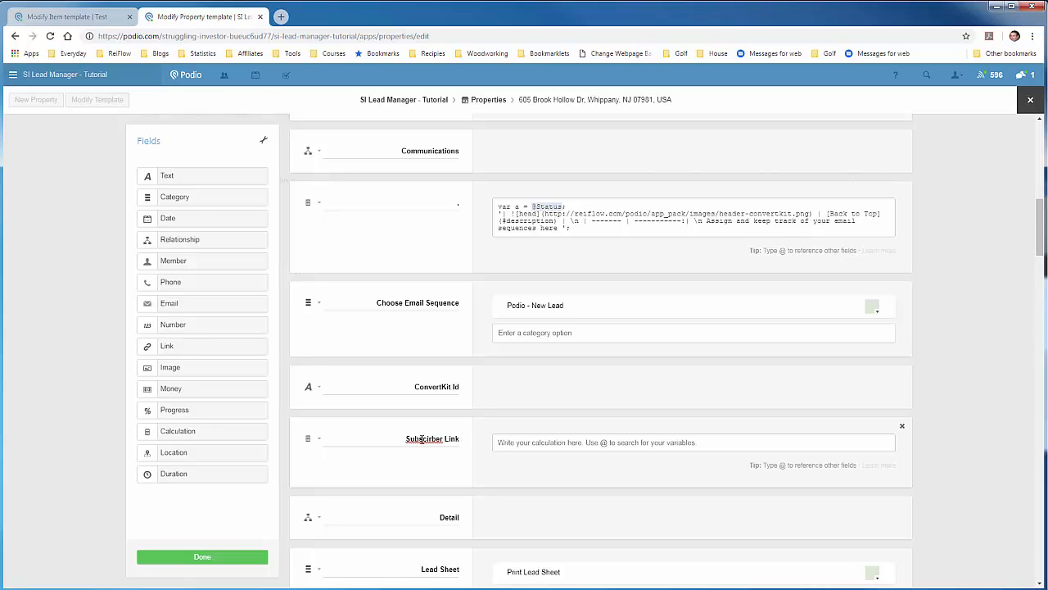
key(BackSpace)
key(BackSpace)
text(ri)
click(508, 440)
text("[Subscriber Link](https://app.convertkit.com/subscribers/" + @ConvertKit Id + ")")
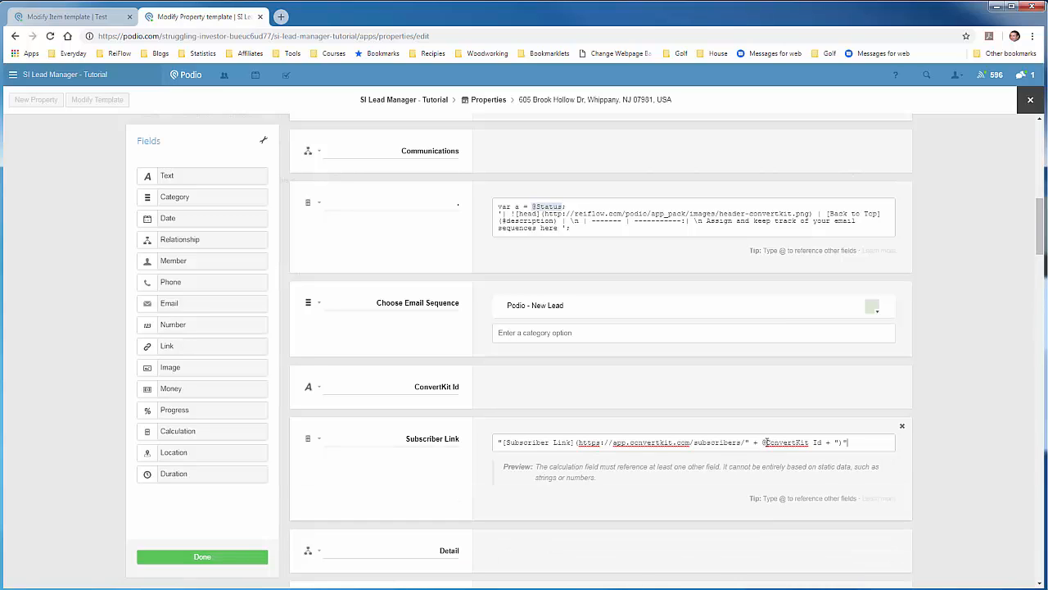
drag(765, 442, 823, 442)
key(BackSpace)
text(Conv)
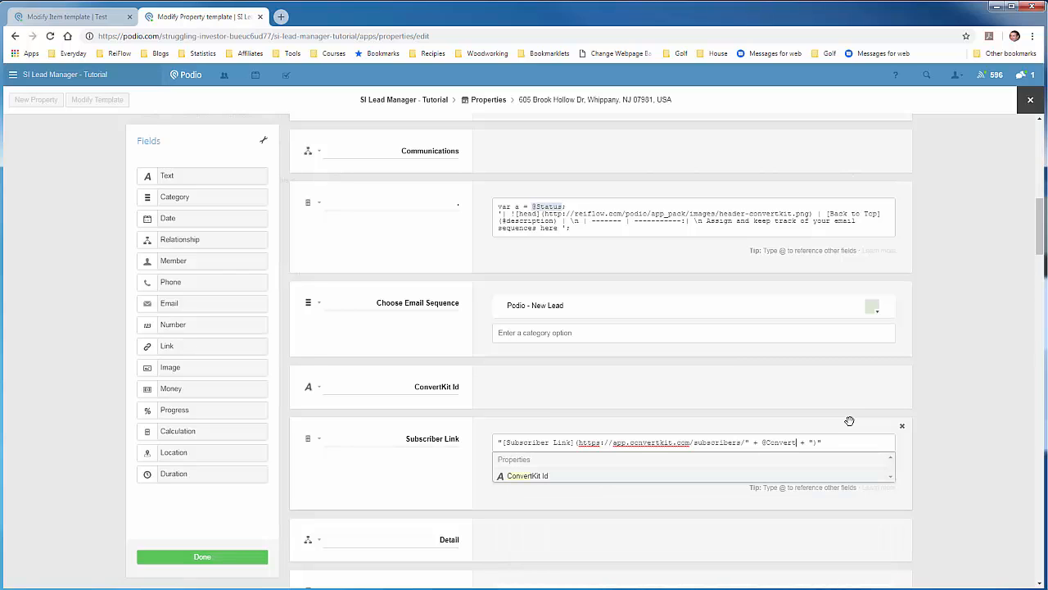
click(527, 476)
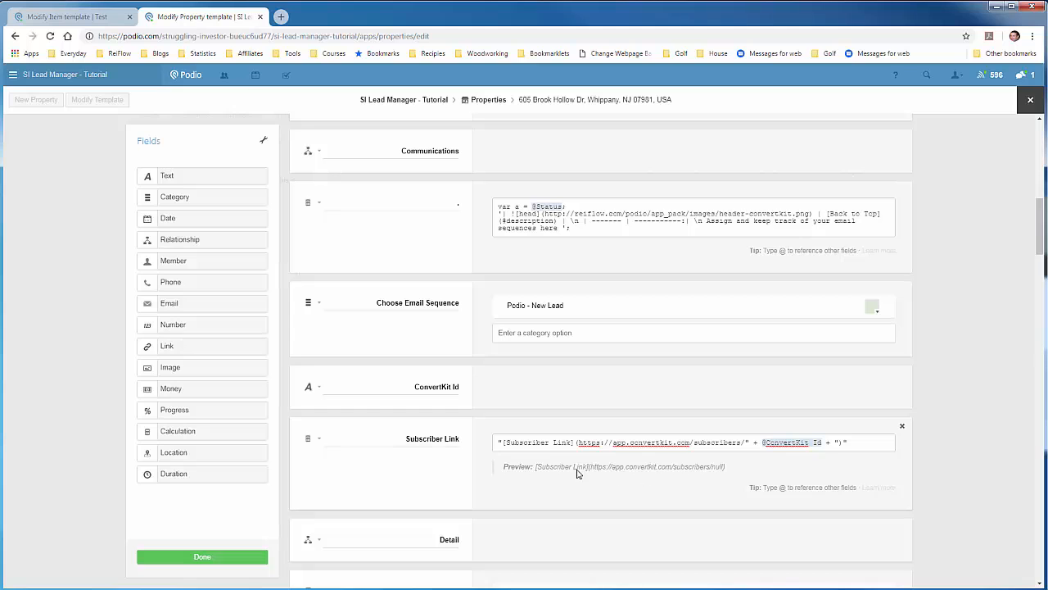
click(202, 557)
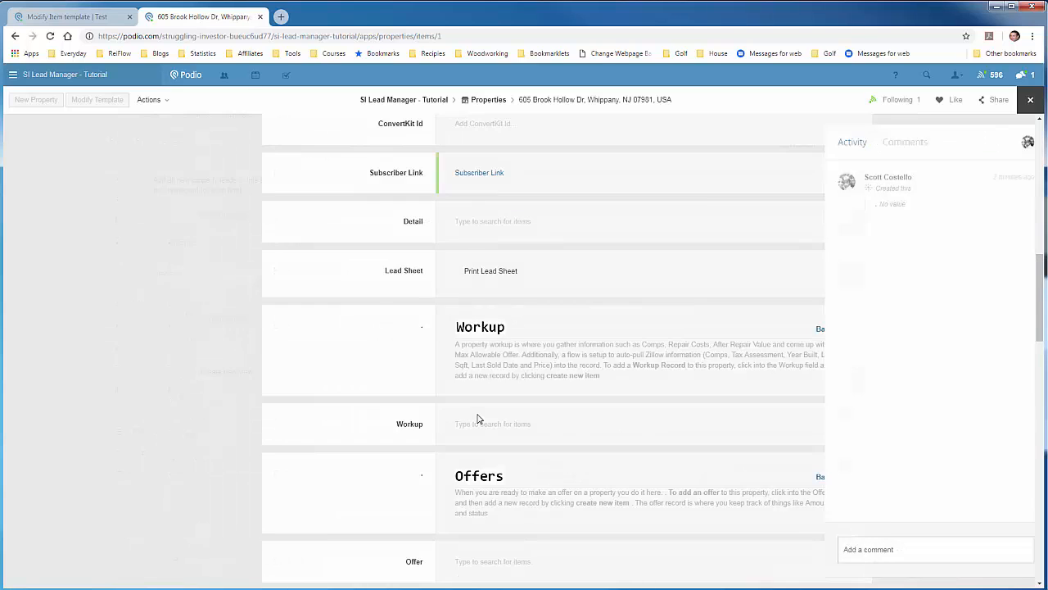
scroll(196, 341, up, 4)
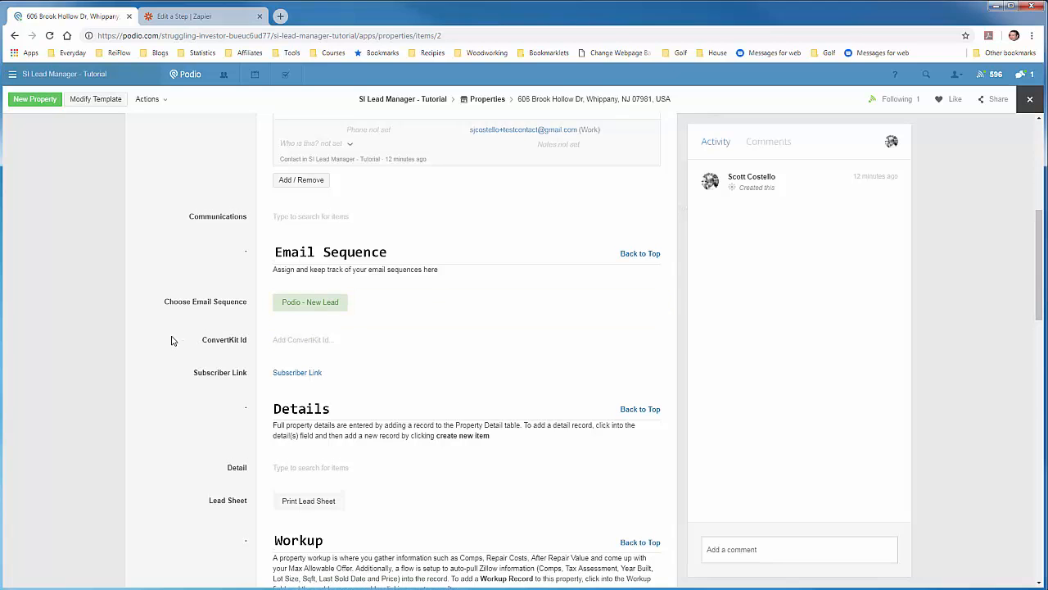
Check the property's linked contact record, then return to the property.
scroll(171, 340, up, 2)
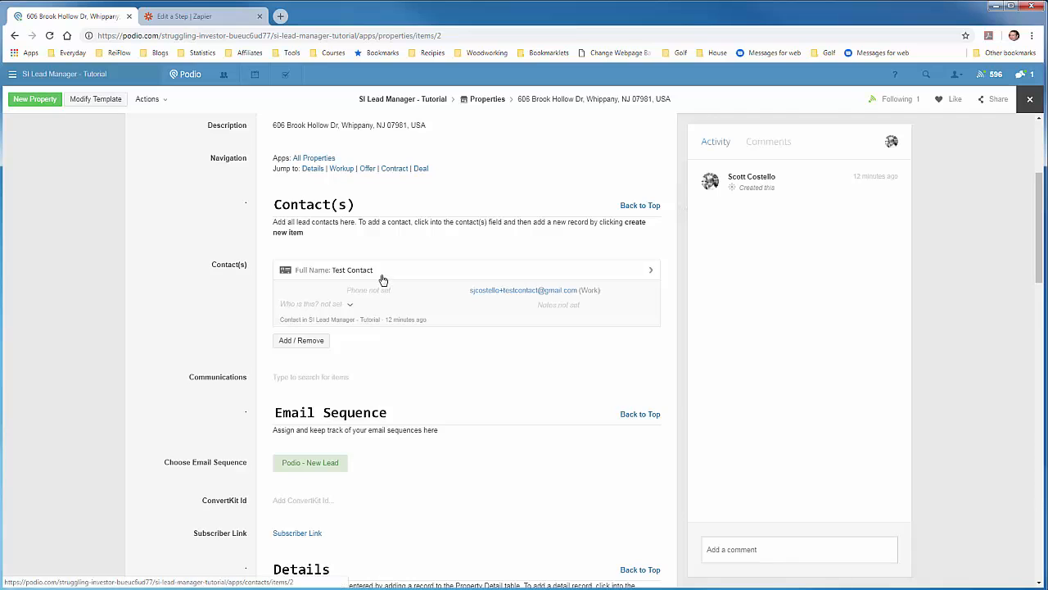
click(382, 279)
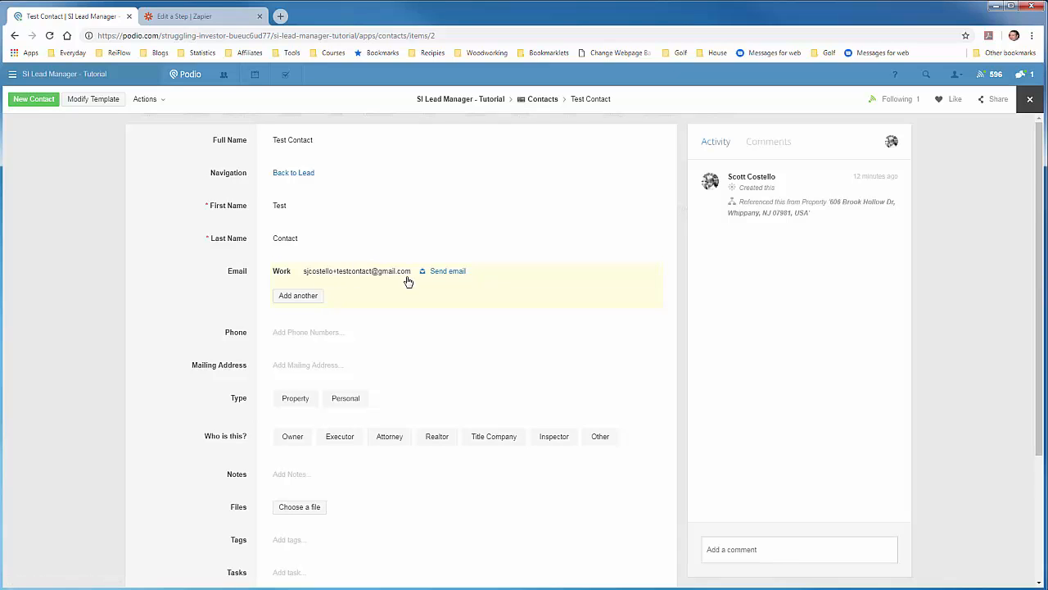
click(311, 175)
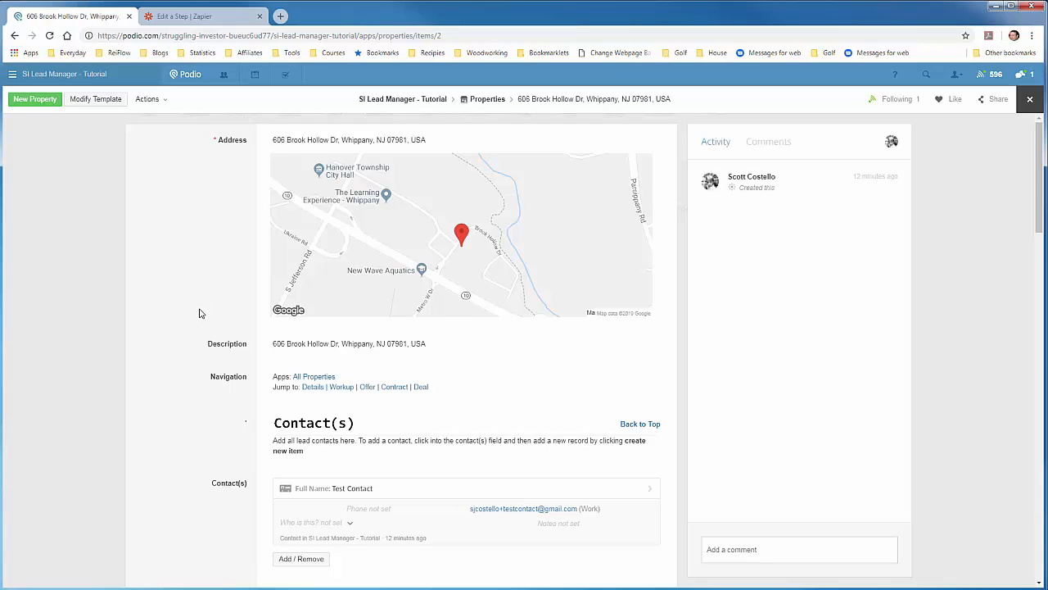
Review the property's Email Sequence section and open the Property template for editing.
scroll(197, 312, down, 1)
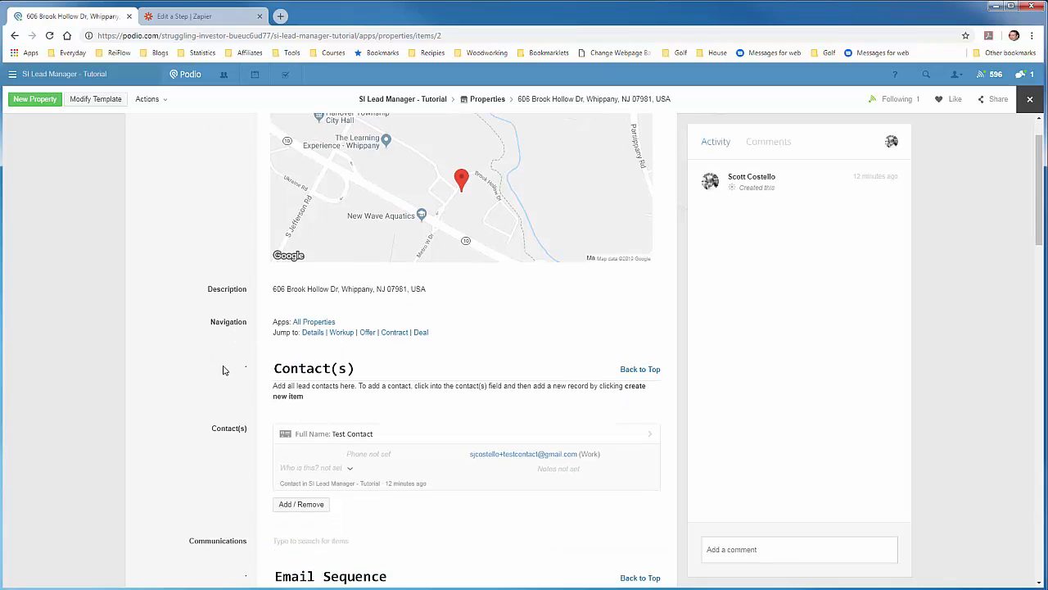
scroll(199, 374, down, 1)
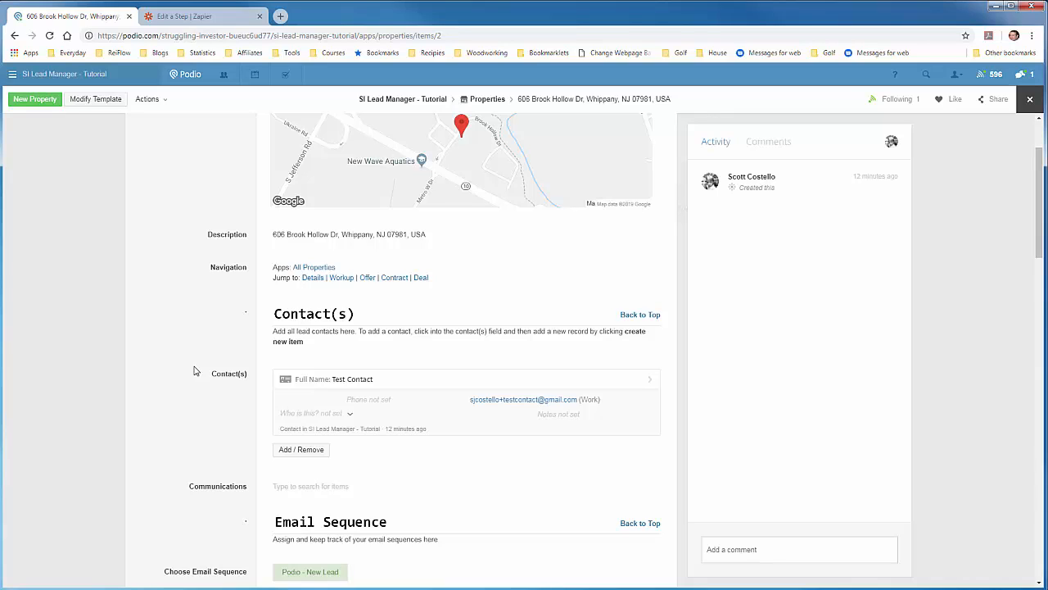
scroll(194, 370, down, 1)
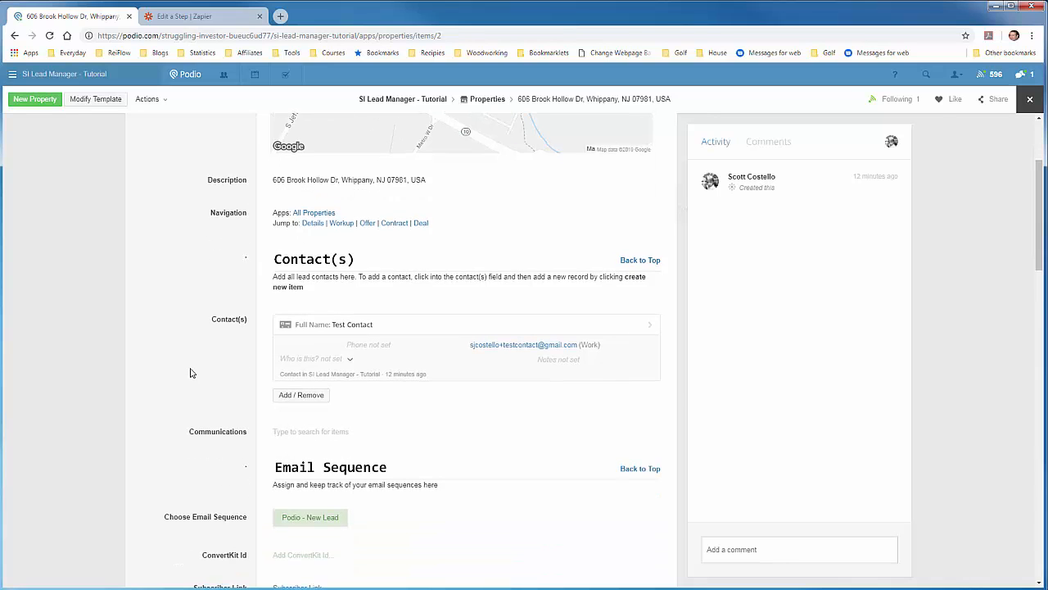
scroll(189, 354, up, 3)
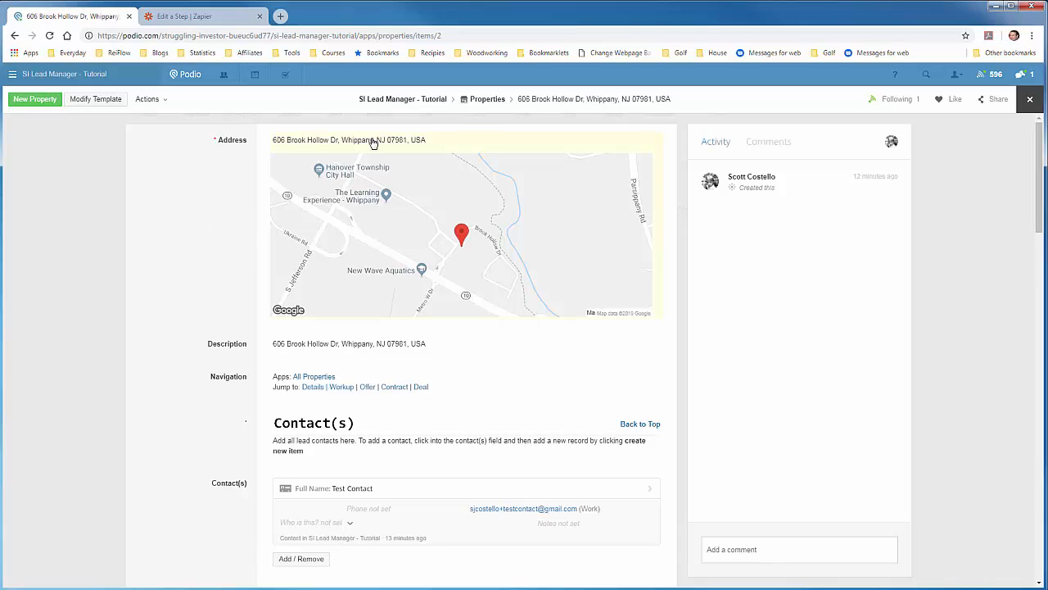
click(98, 102)
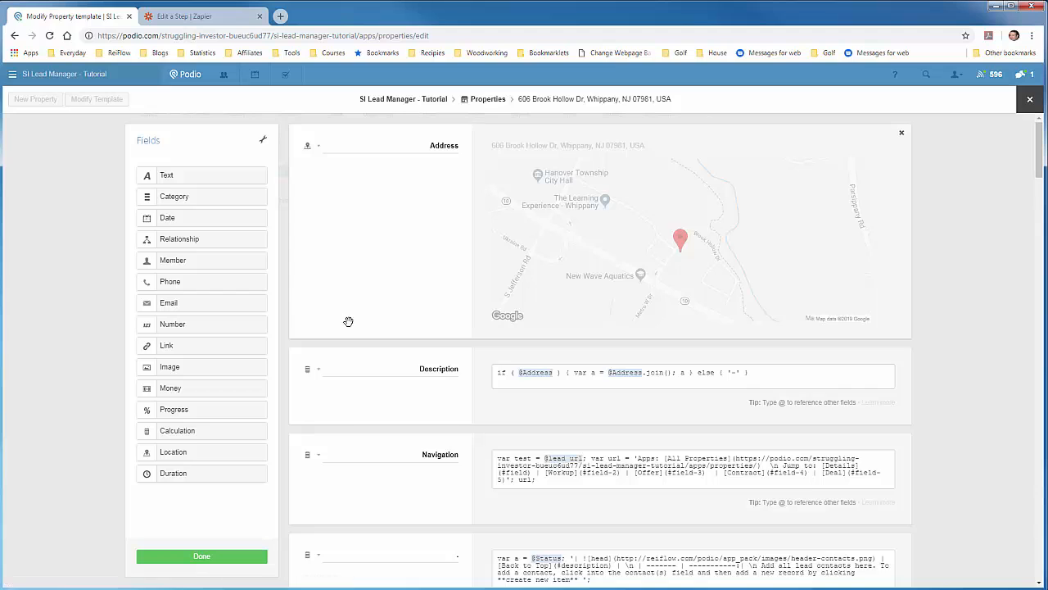
scroll(352, 322, down, 3)
scroll(366, 326, down, 3)
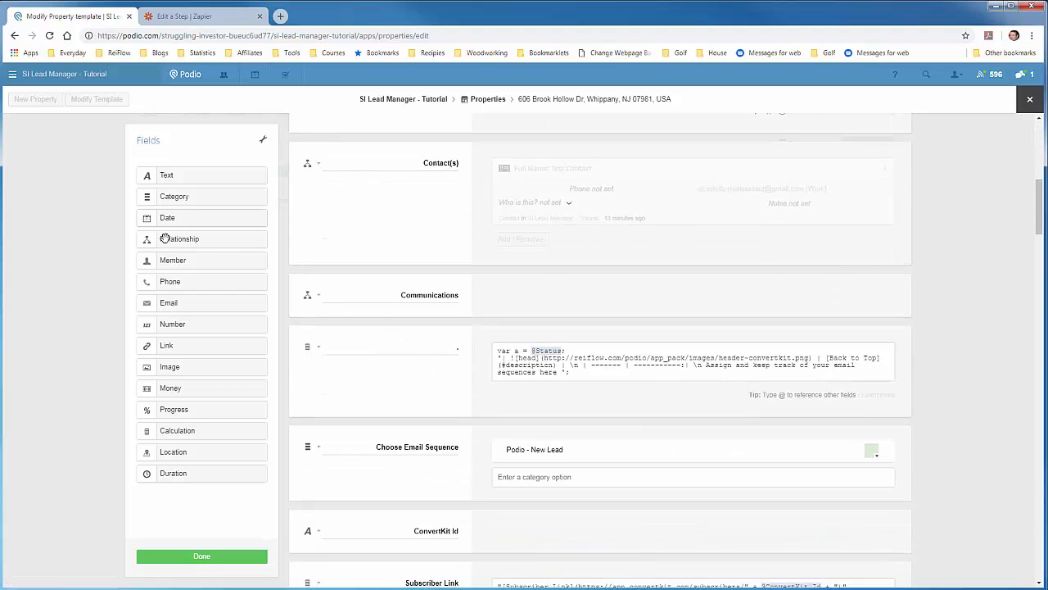
click(317, 164)
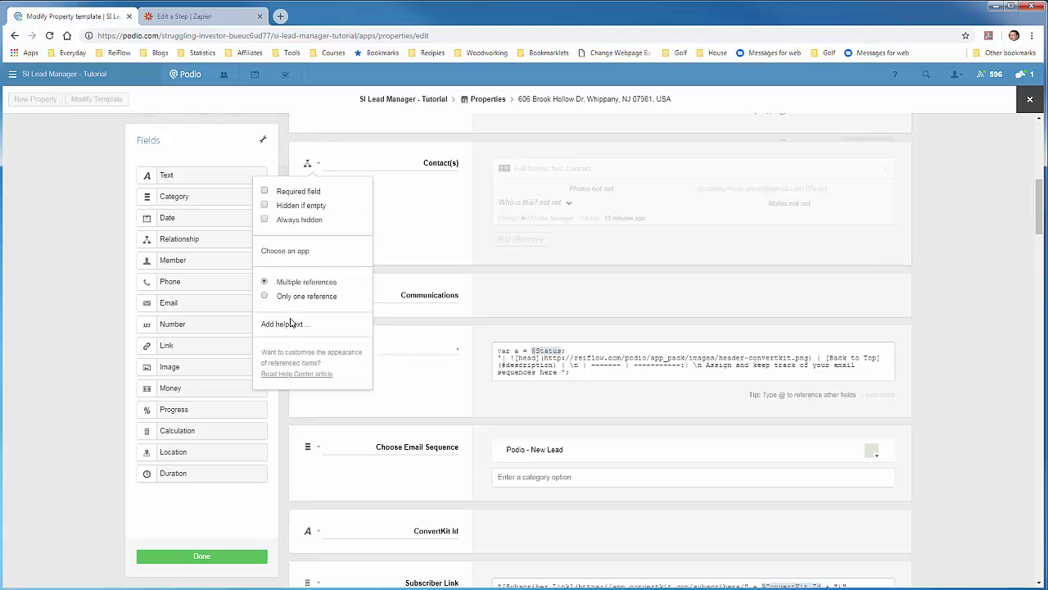
click(300, 256)
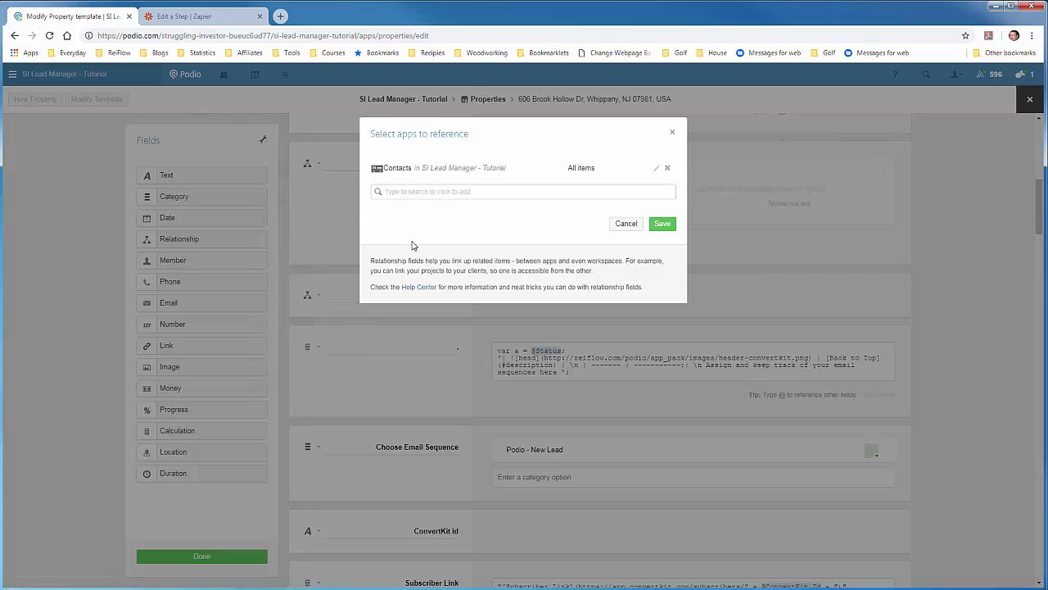
click(573, 191)
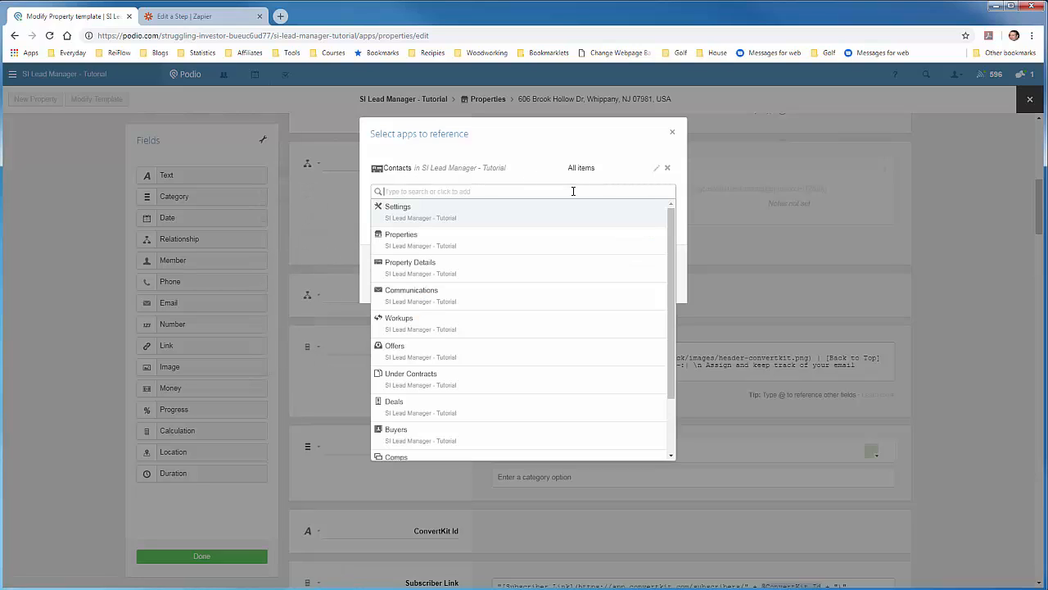
text(Con)
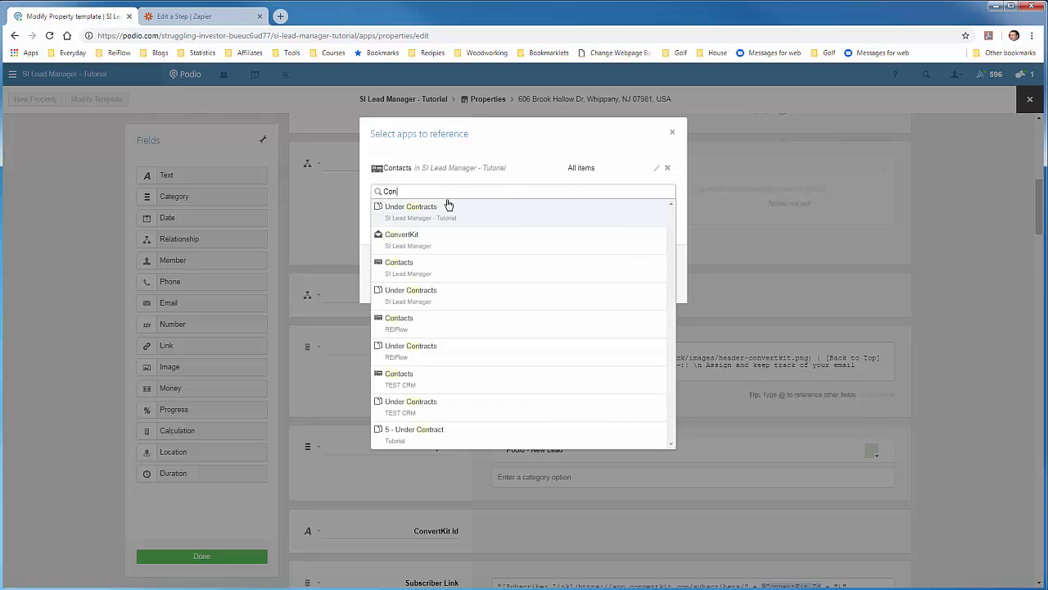
click(457, 155)
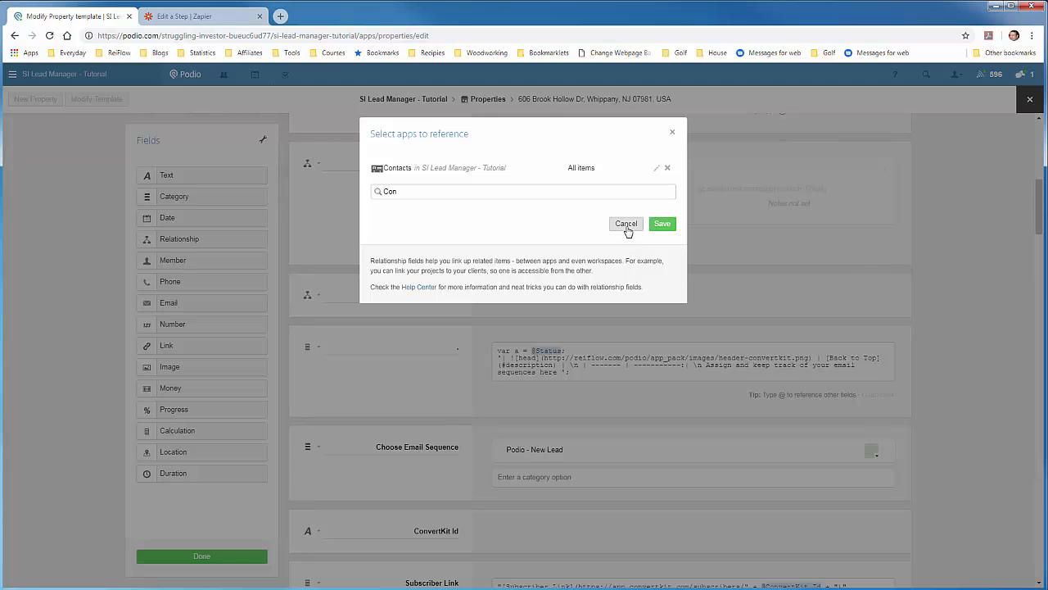
click(627, 226)
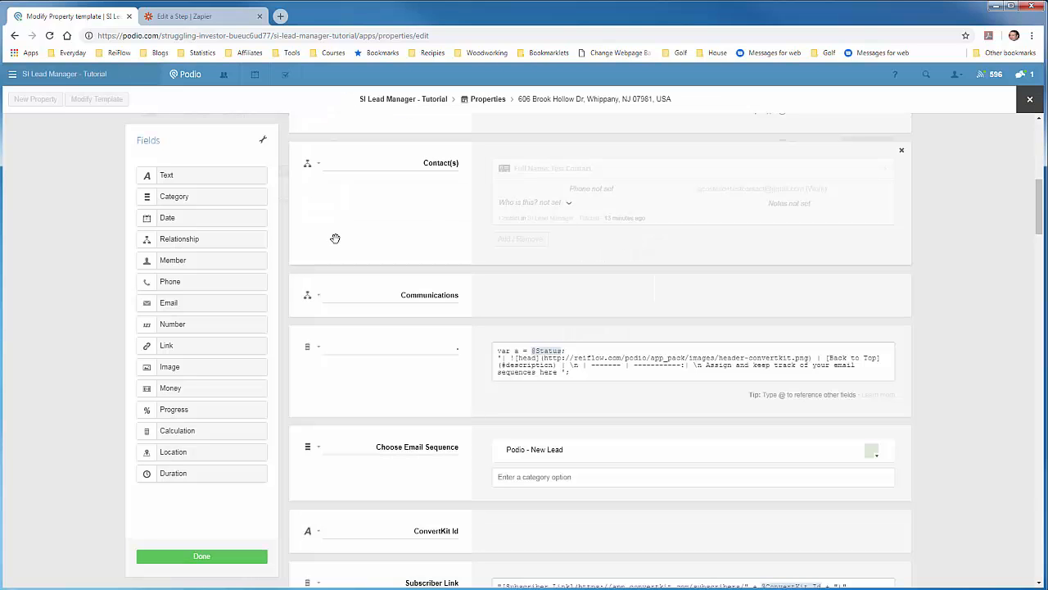
Add a single-line 'First Name' text field above Choose Email Sequence.
scroll(378, 336, down, 1)
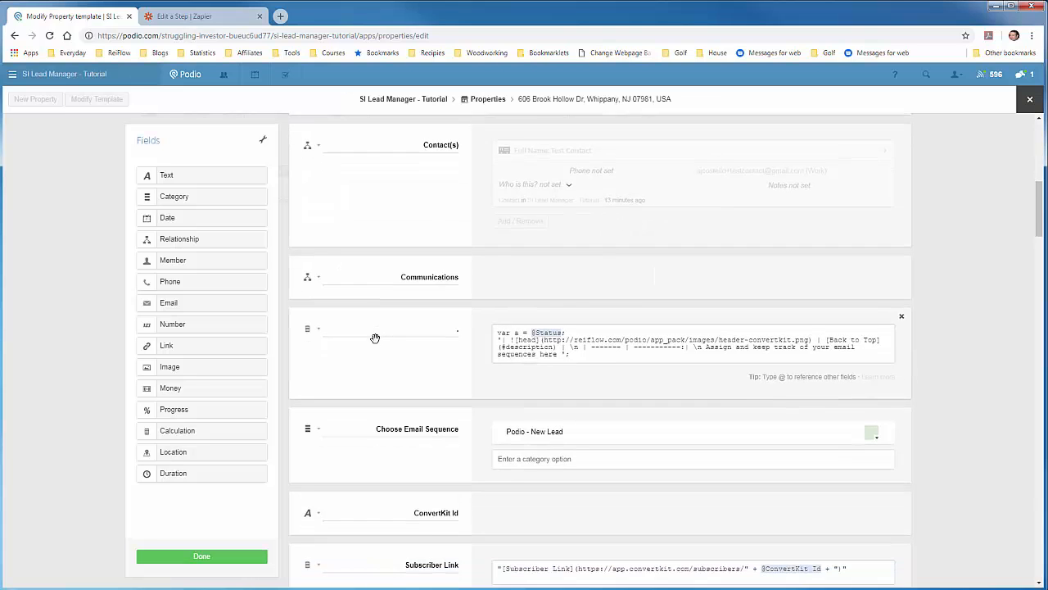
scroll(375, 338, up, 2)
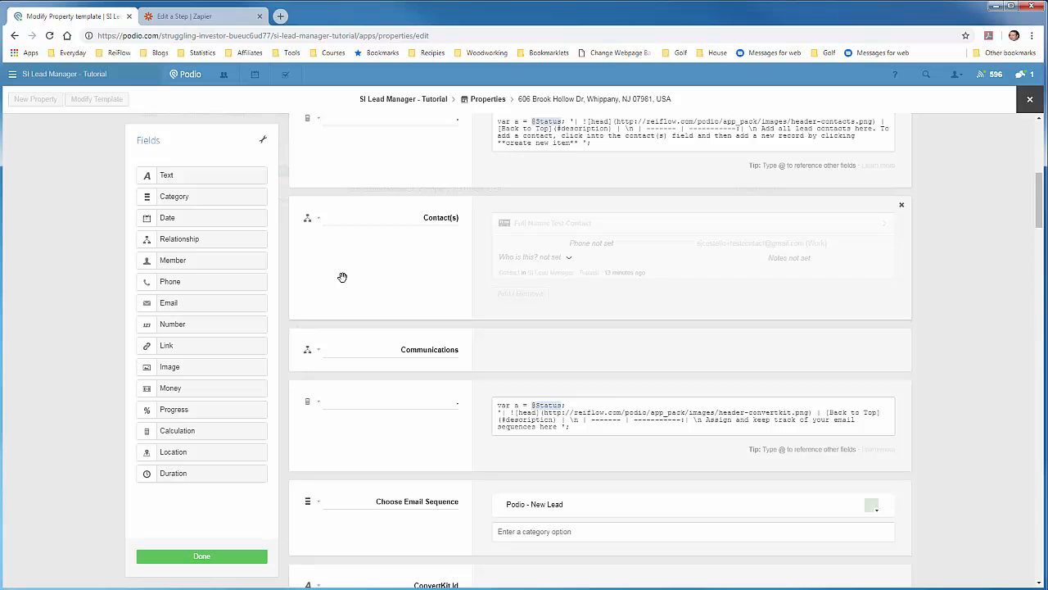
scroll(343, 277, down, 1)
scroll(343, 277, down, 1)
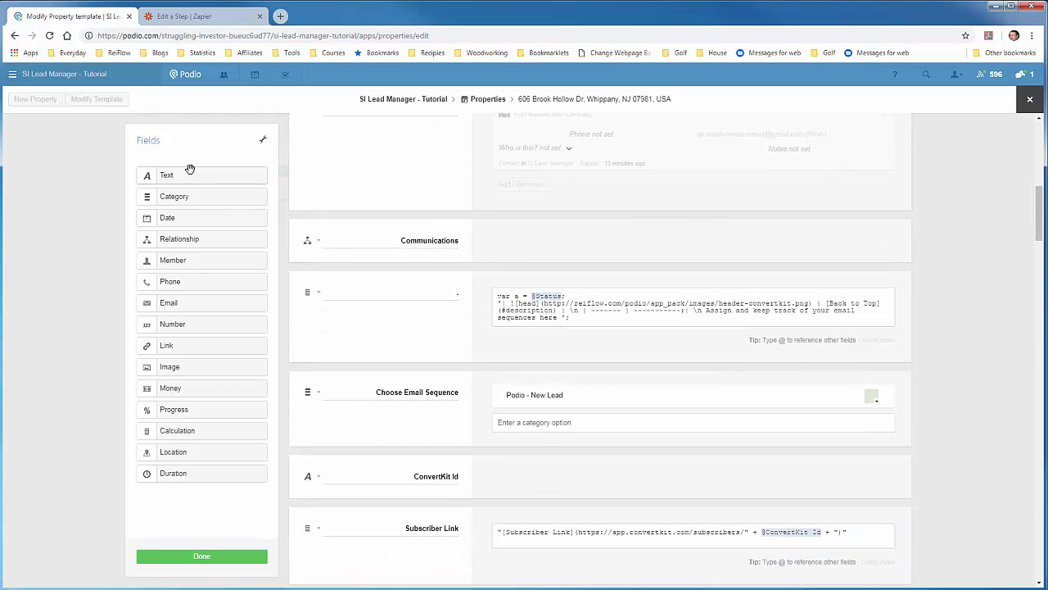
scroll(300, 271, down, 1)
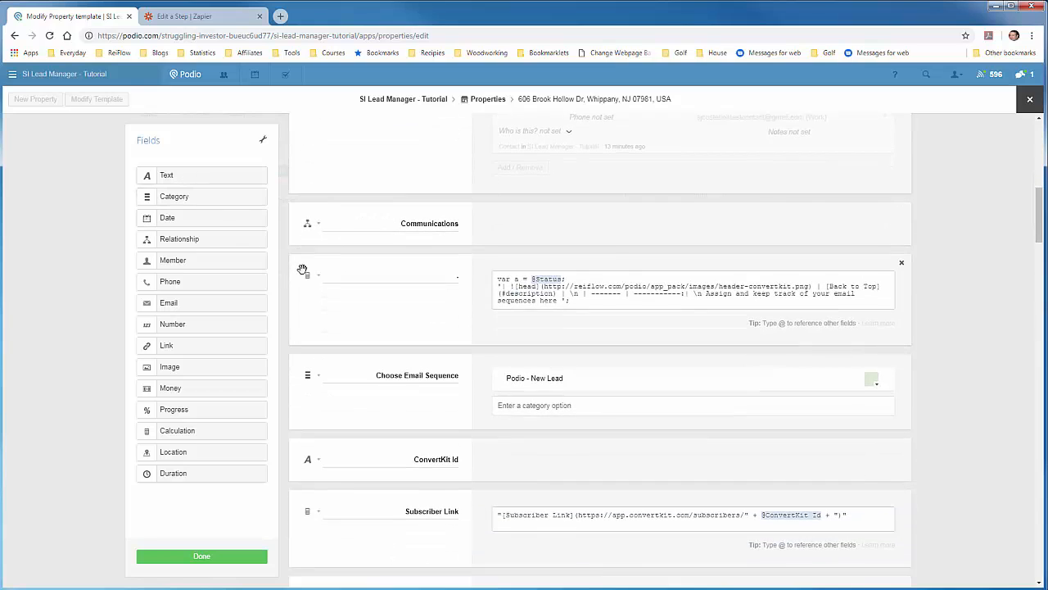
drag(172, 168, 357, 334)
click(386, 341)
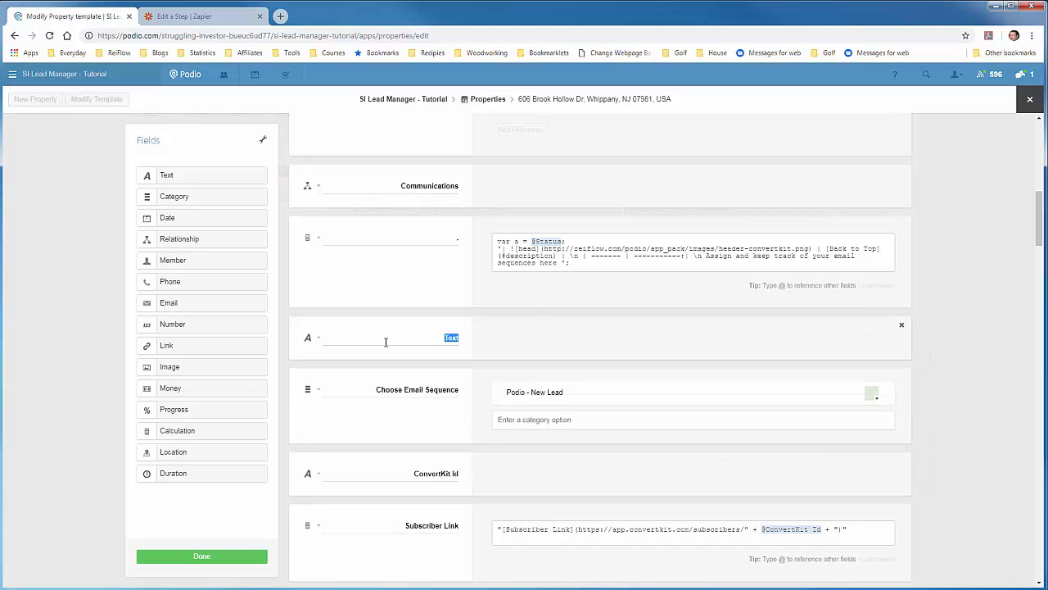
text(First Name)
click(319, 338)
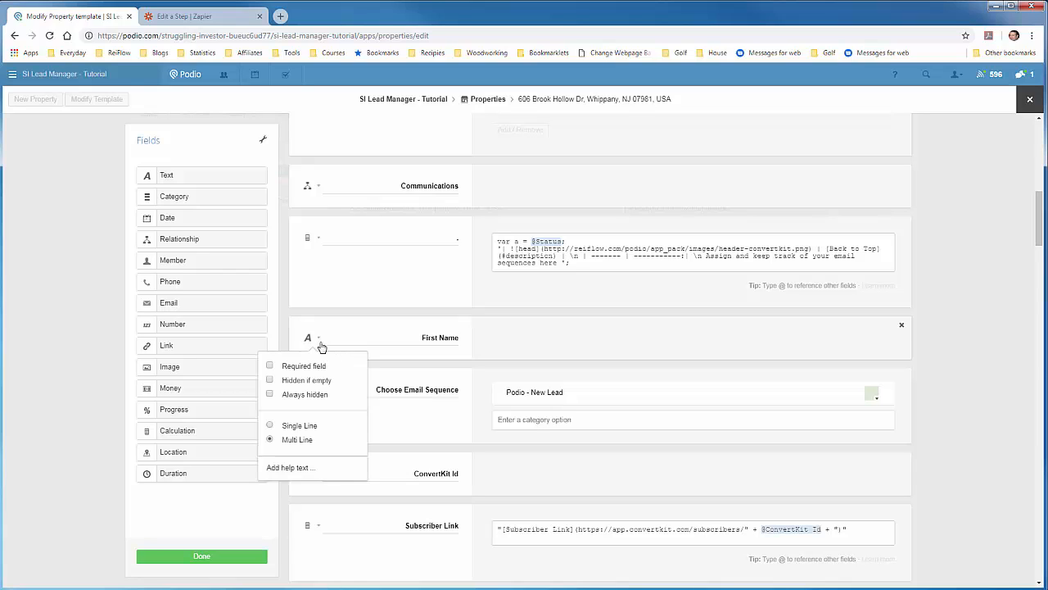
click(270, 425)
click(419, 367)
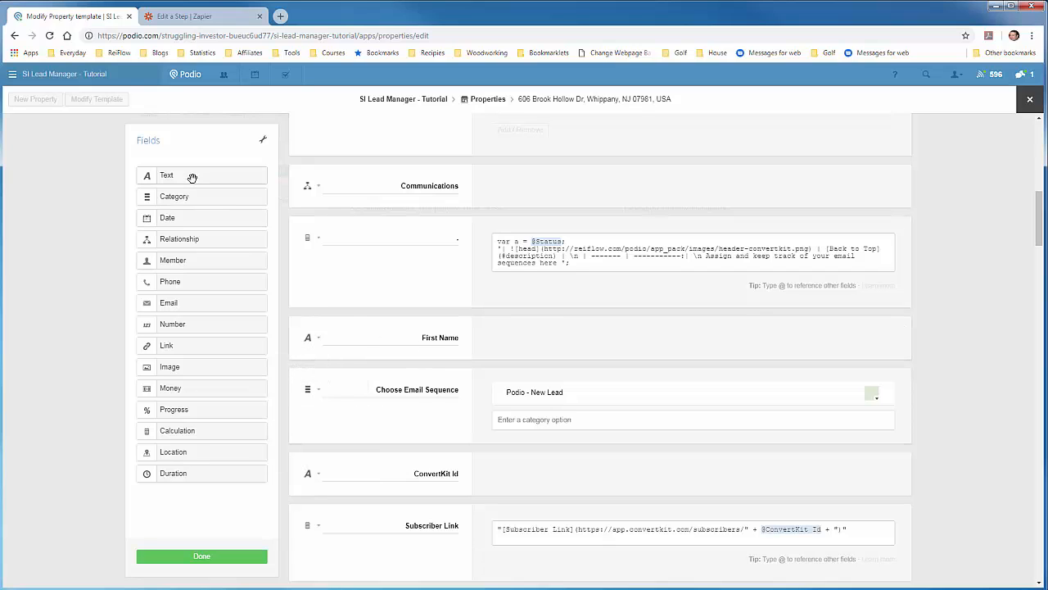
Add a single-line 'Last Name' text field and an Email field below First Name.
drag(192, 175, 385, 389)
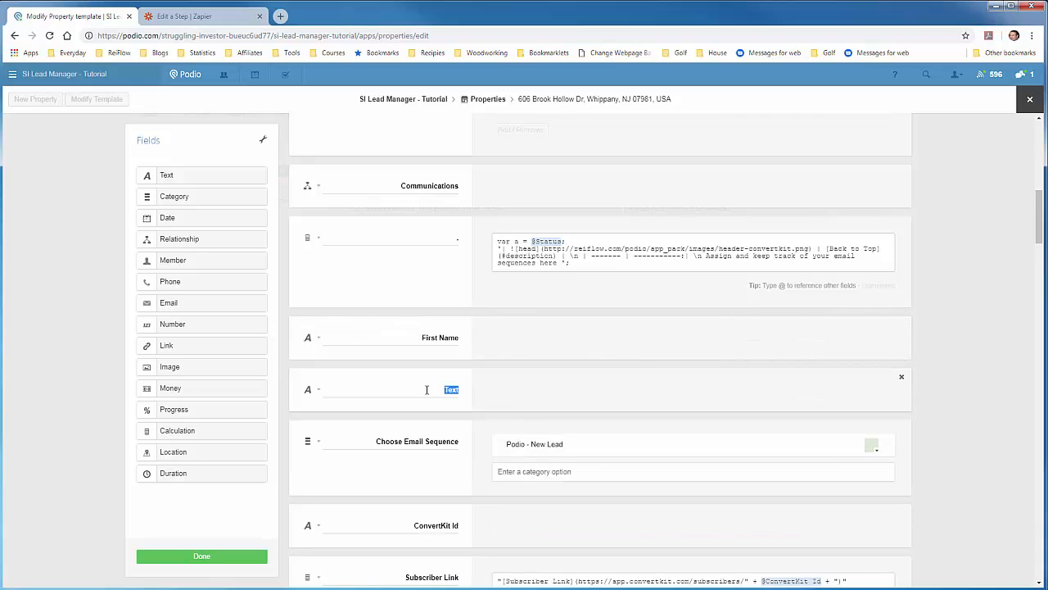
text(Last Name)
click(319, 390)
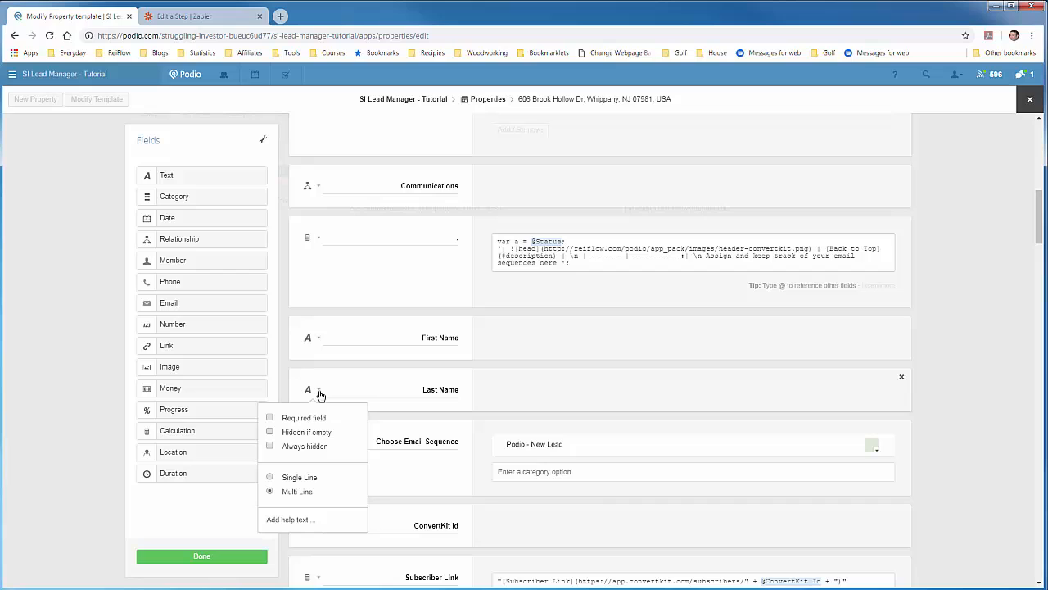
click(295, 479)
click(416, 422)
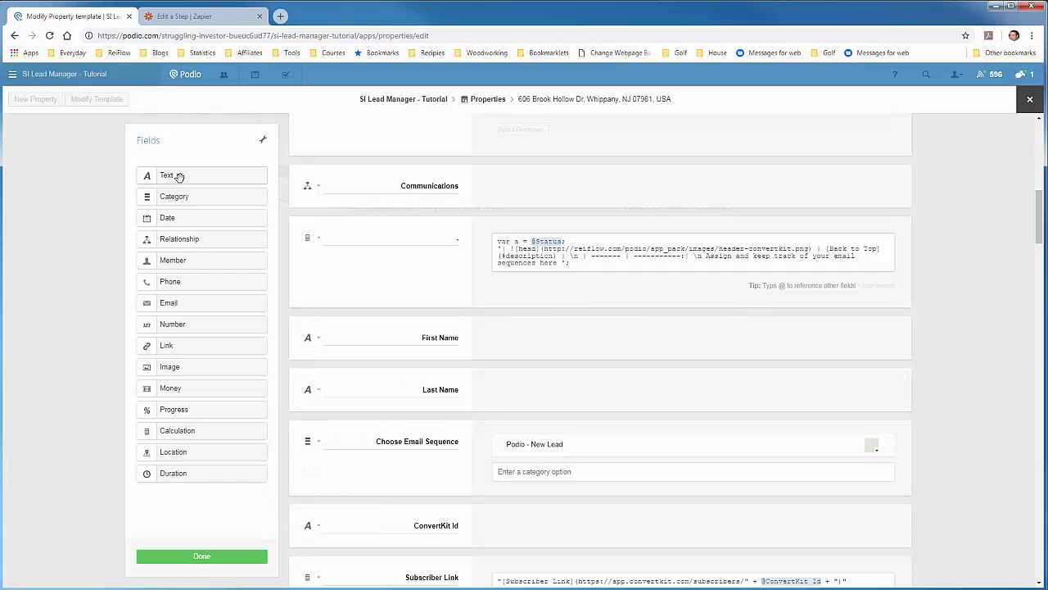
drag(165, 302, 357, 437)
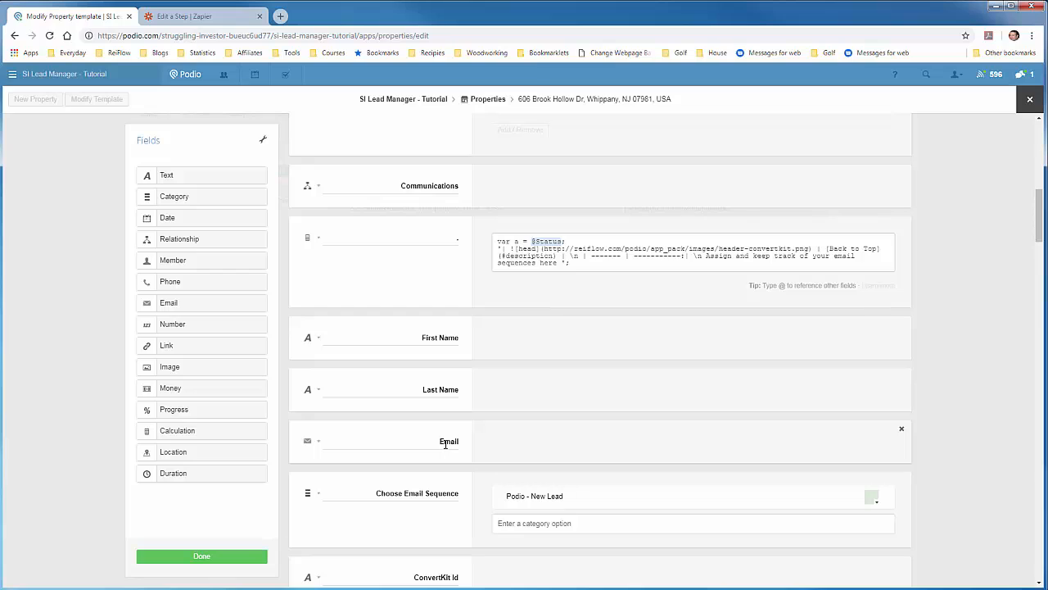
click(208, 556)
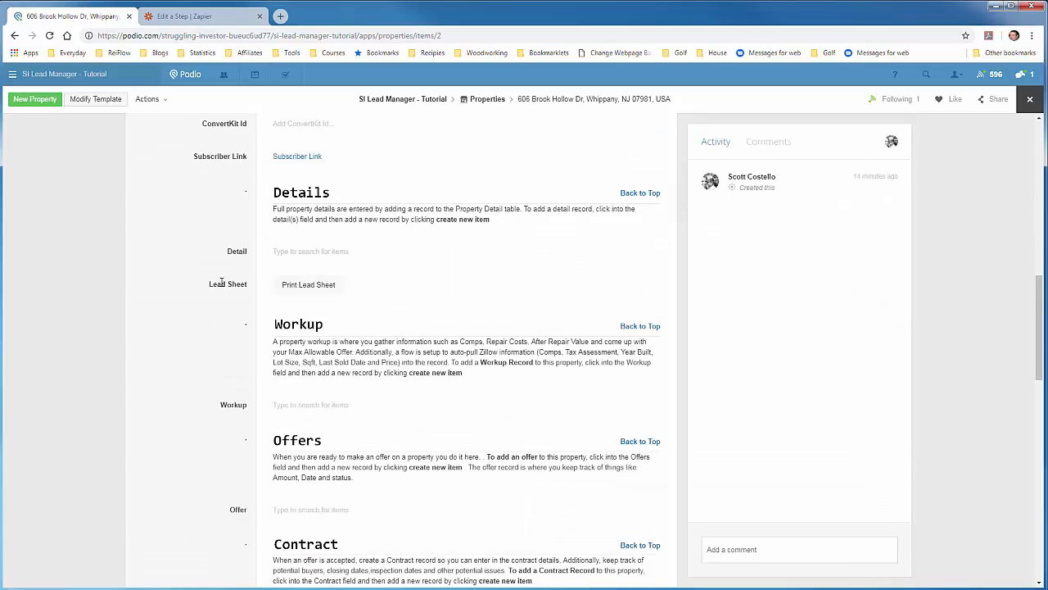
scroll(243, 279, up, 3)
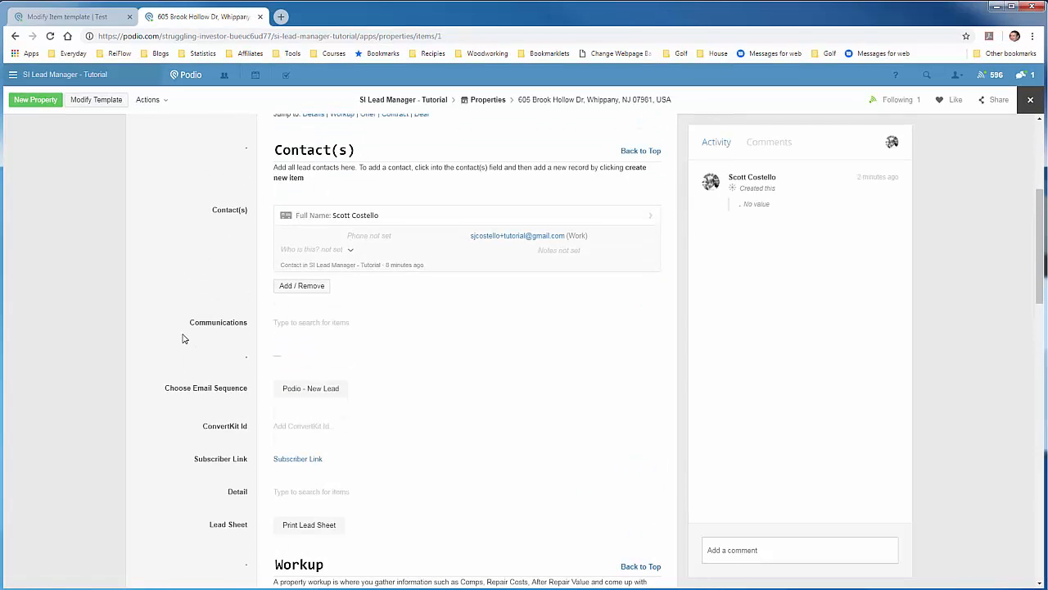
scroll(183, 339, down, 1)
click(96, 99)
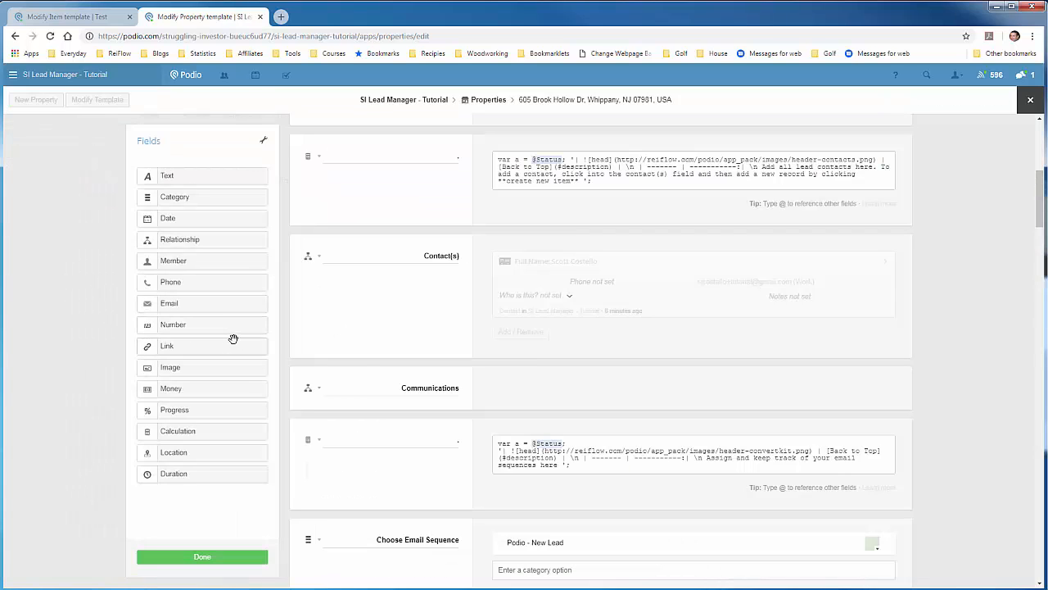
scroll(365, 349, down, 4)
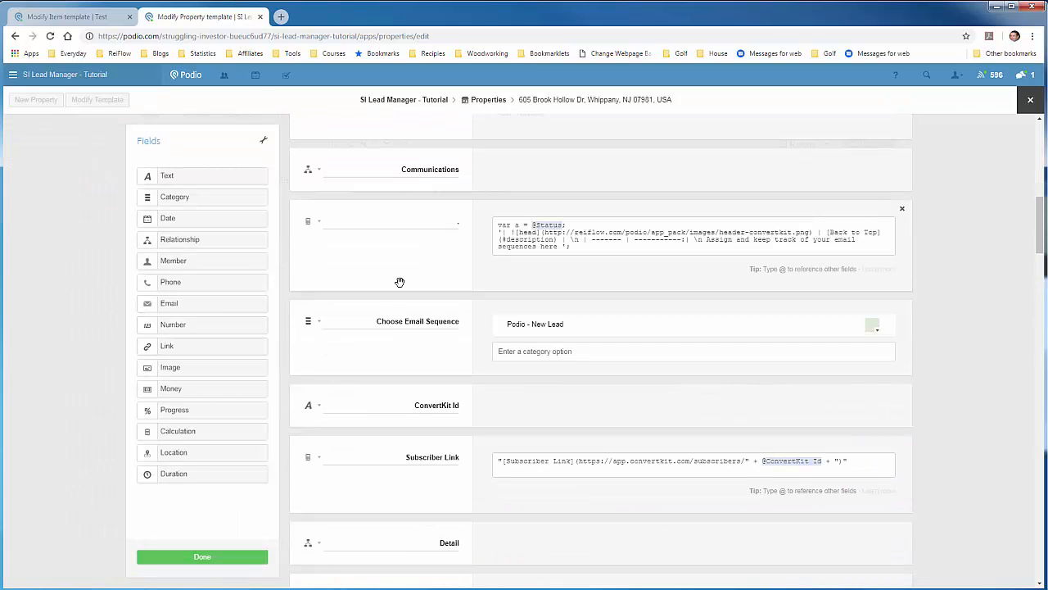